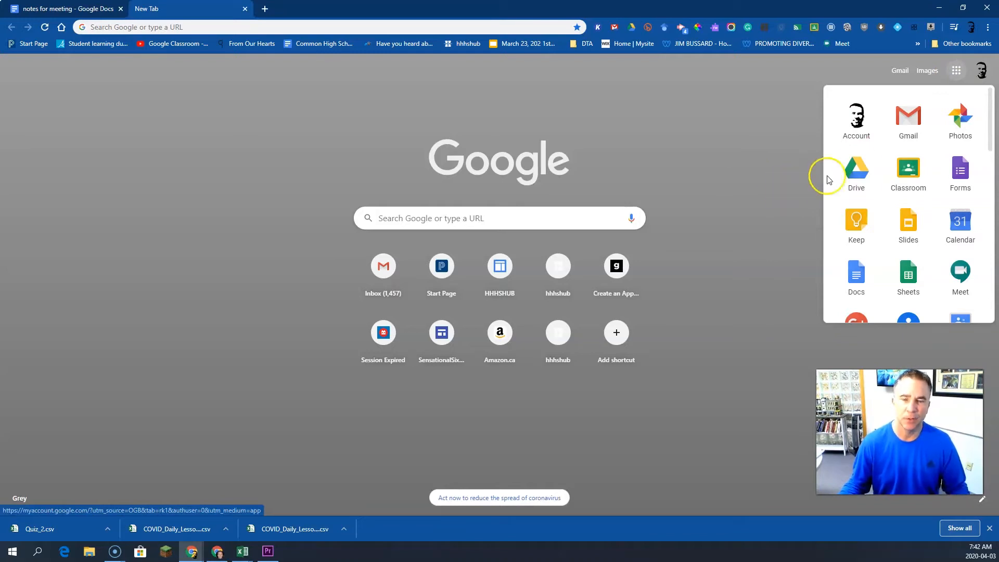
Step: Open the classwork page of the COVID Daily Lessons Sample Class in Google Classroom
left_click(908, 171)
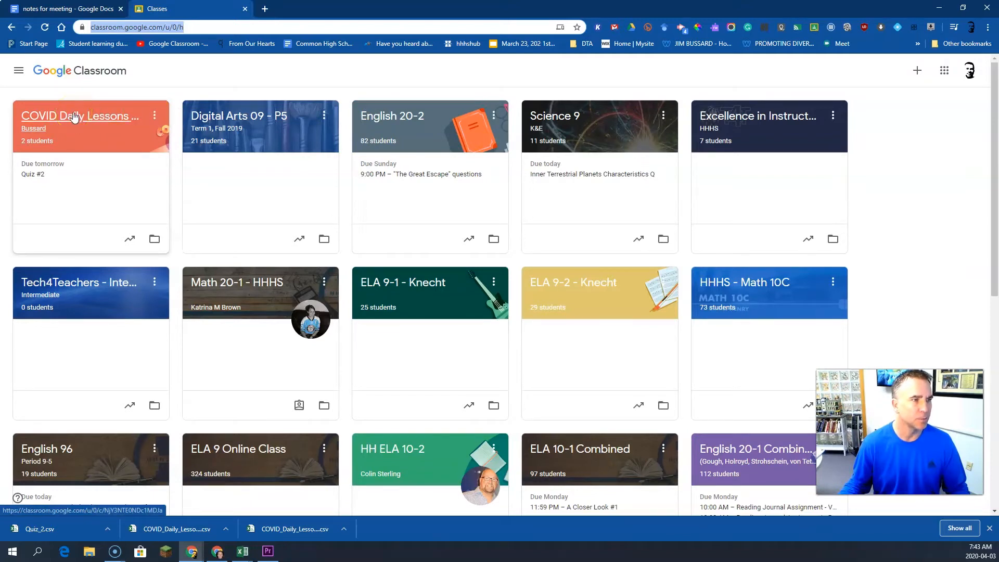
left_click(56, 118)
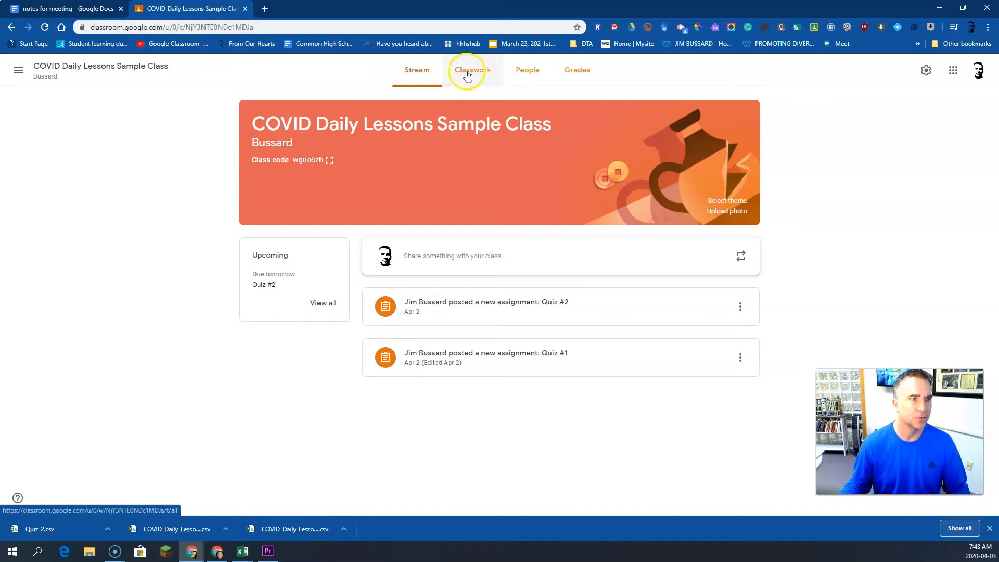
left_click(467, 75)
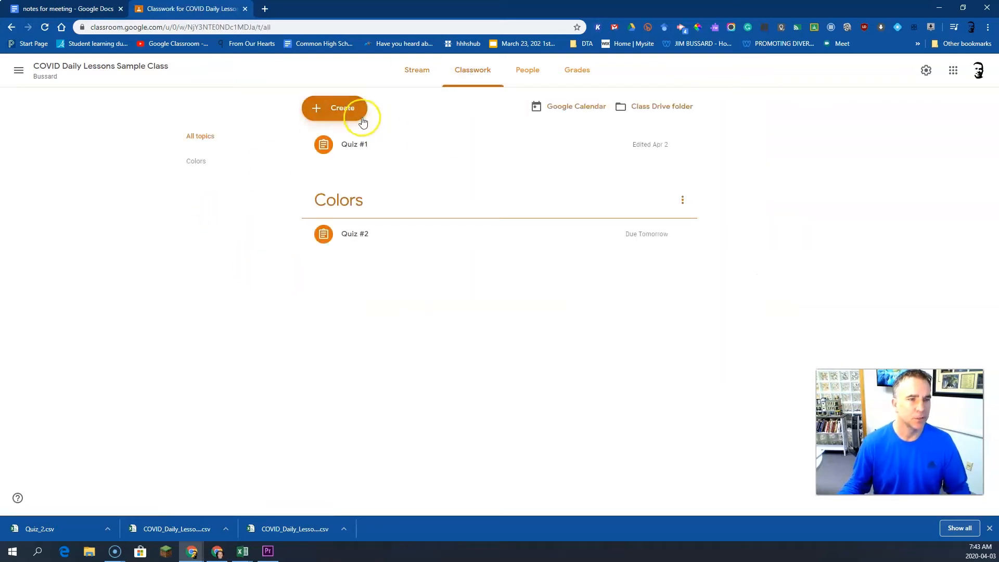
Step: Create a quiz assignment titled "Quiz #3" in the class
left_click(329, 107)
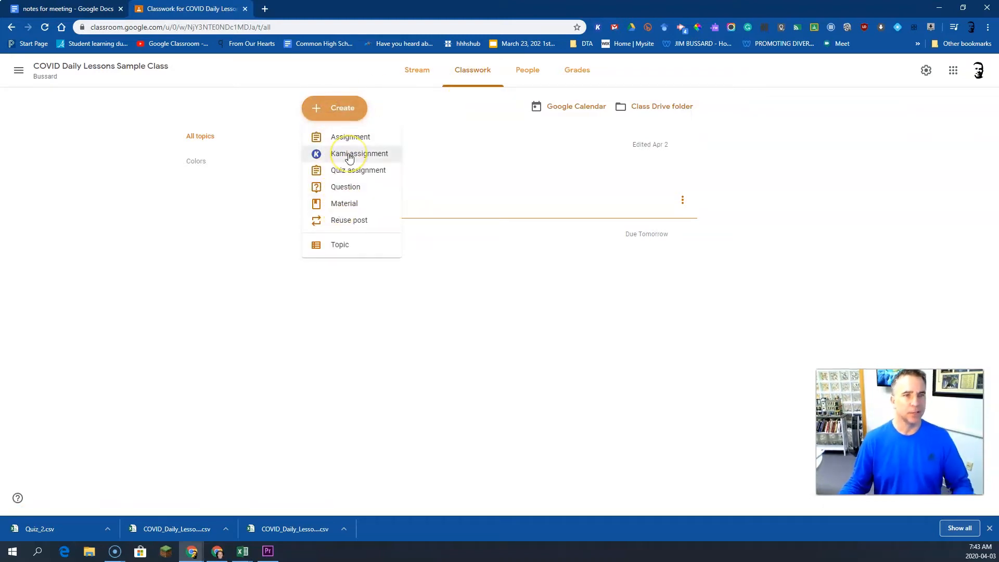
left_click(341, 181)
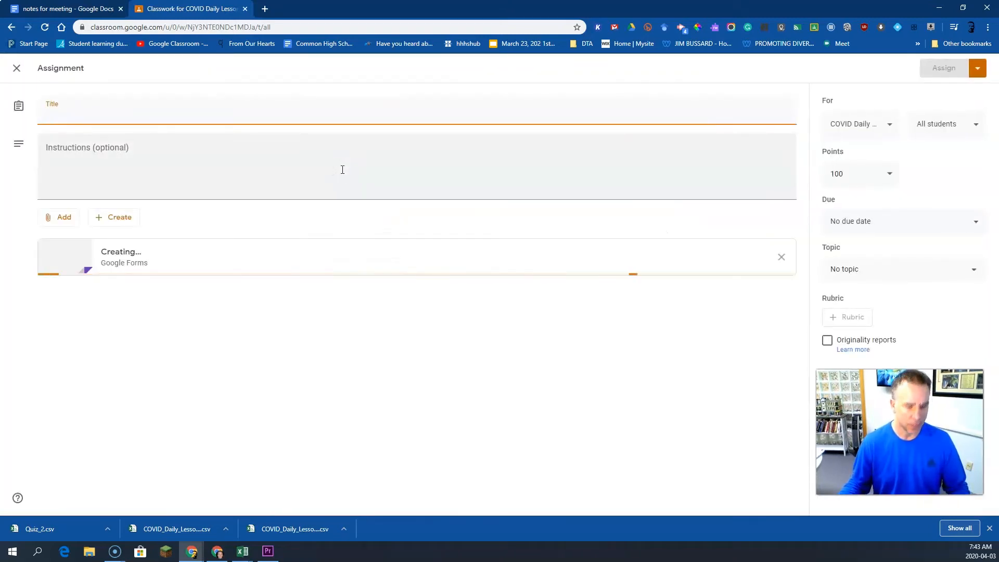
left_click(108, 116)
type("Quiz #3")
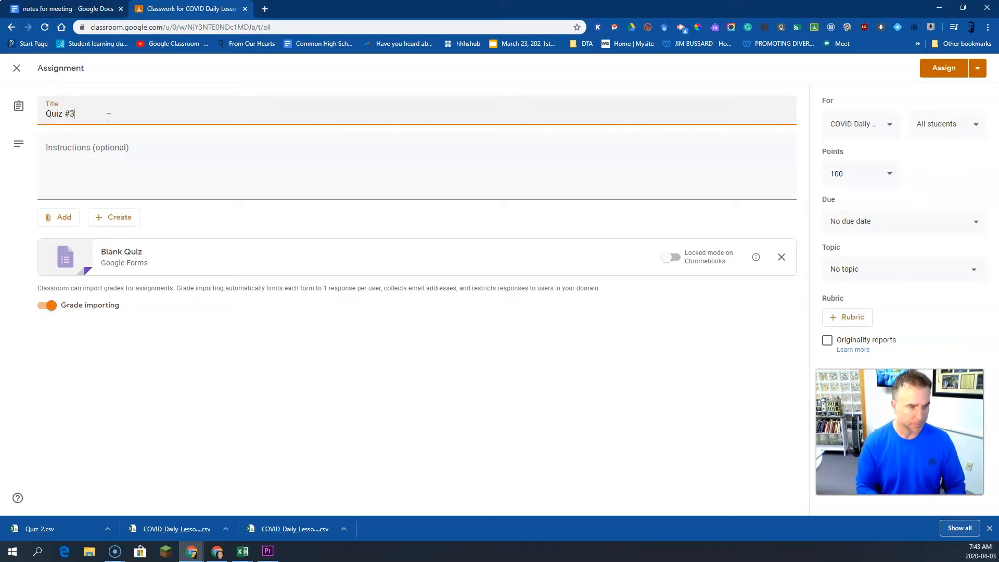
left_click(98, 182)
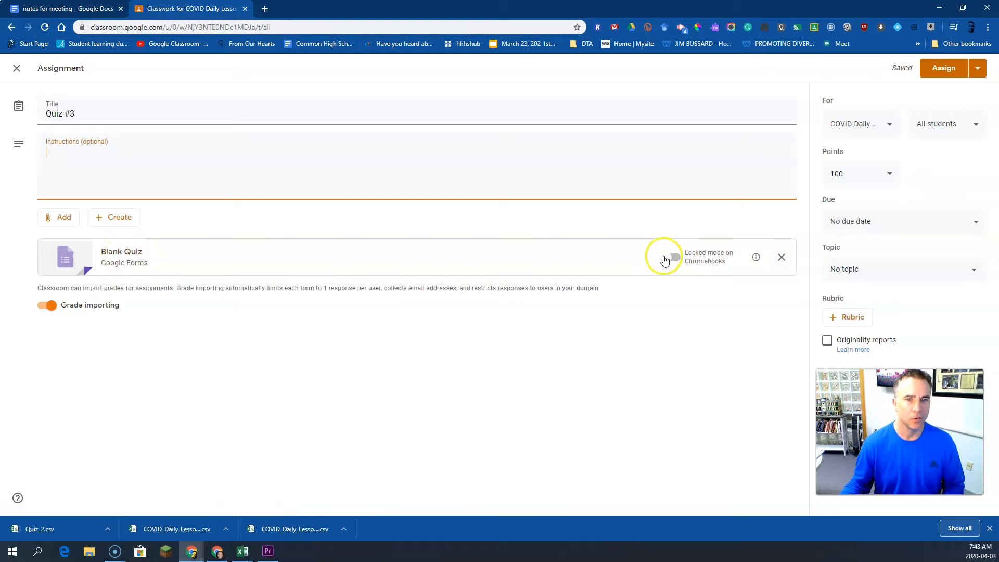
Step: Turn grade importing off and back on for the quiz assignment
left_click(603, 257)
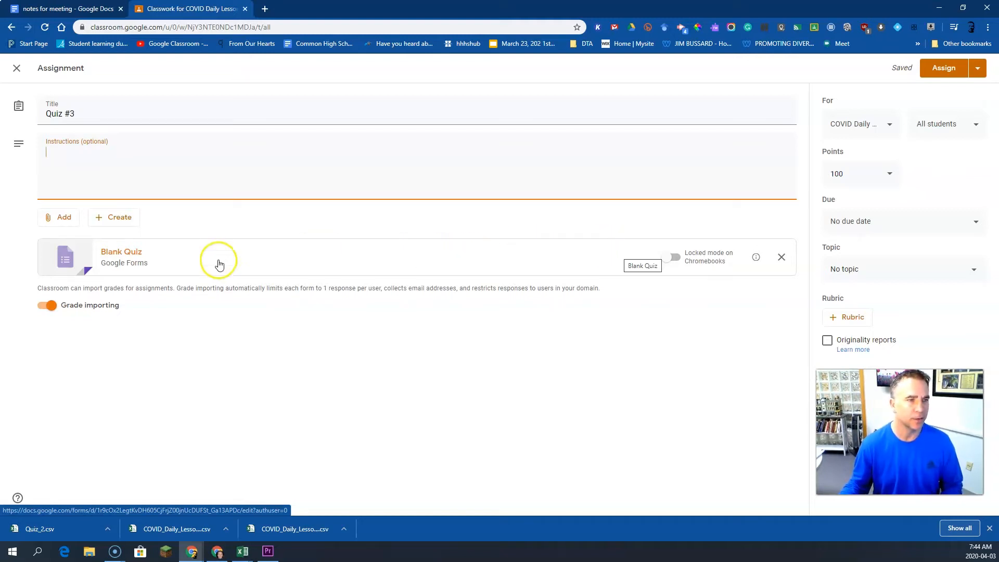
left_click(42, 307)
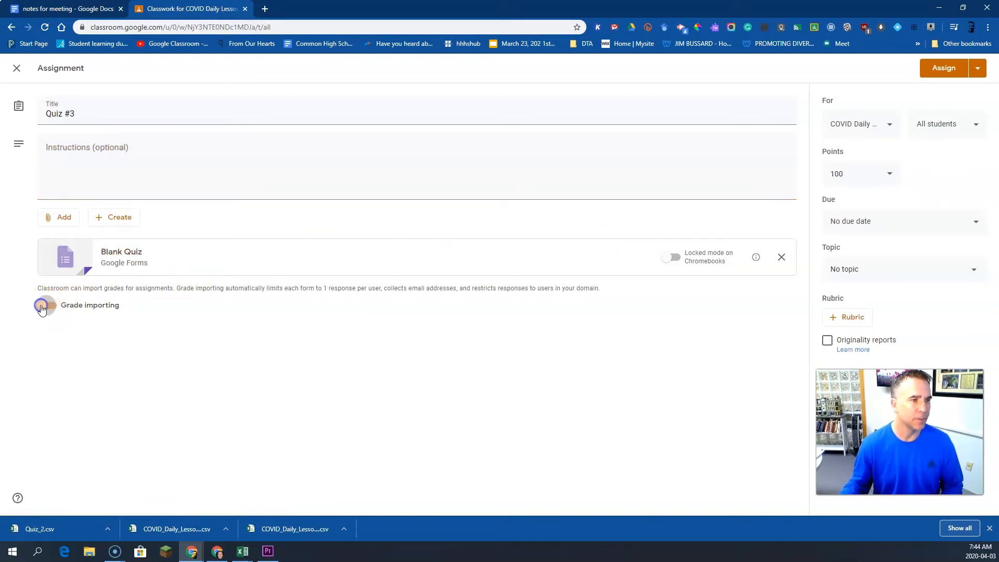
left_click(50, 309)
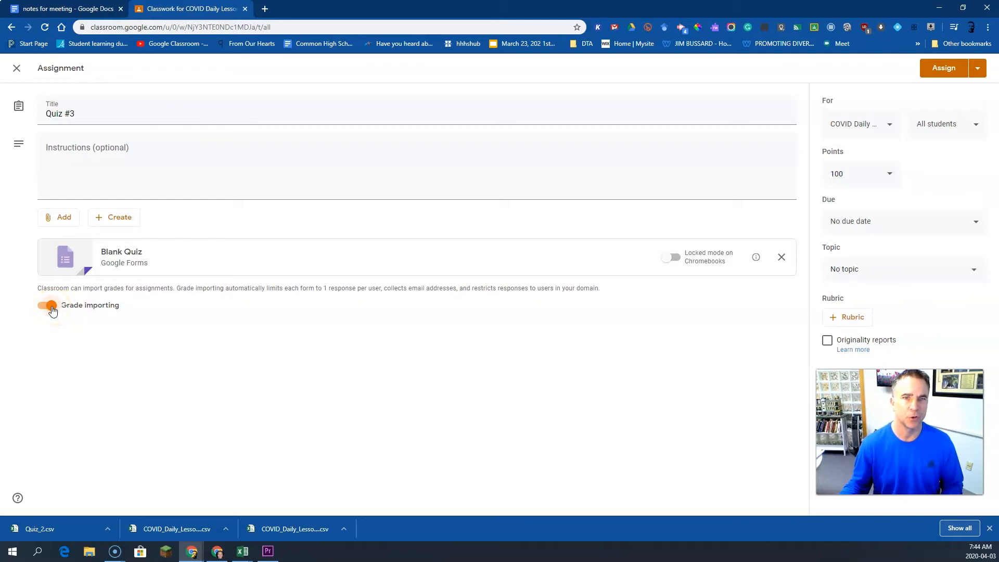
Step: Open the attached Blank Quiz form and set its title to "Quiz #3"
left_click(114, 253)
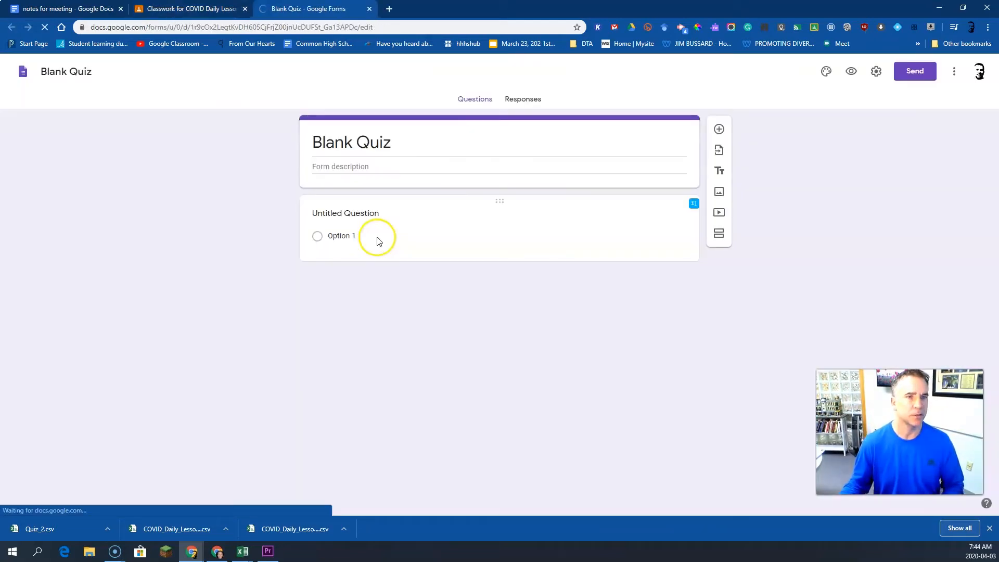
left_click(380, 141)
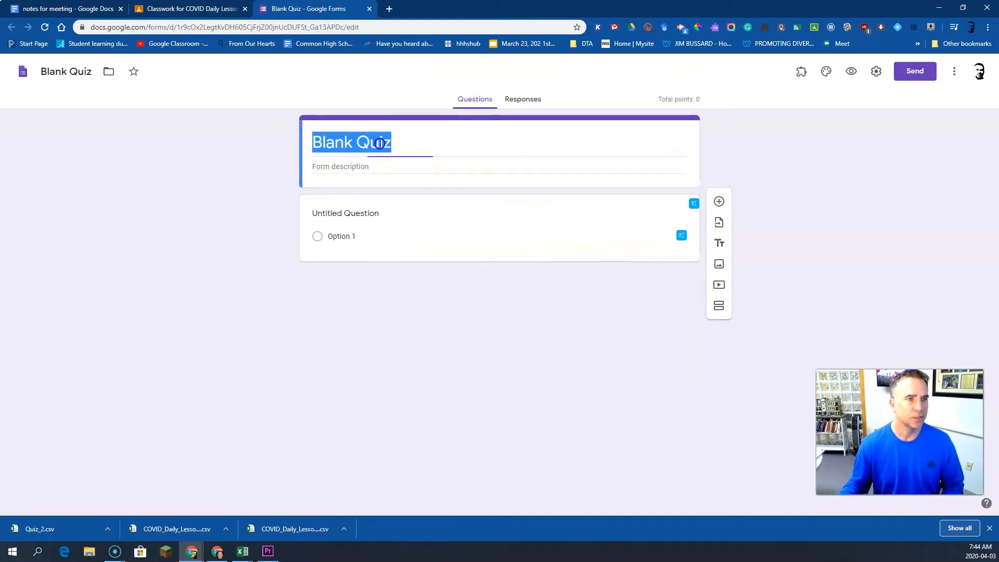
type("Qui")
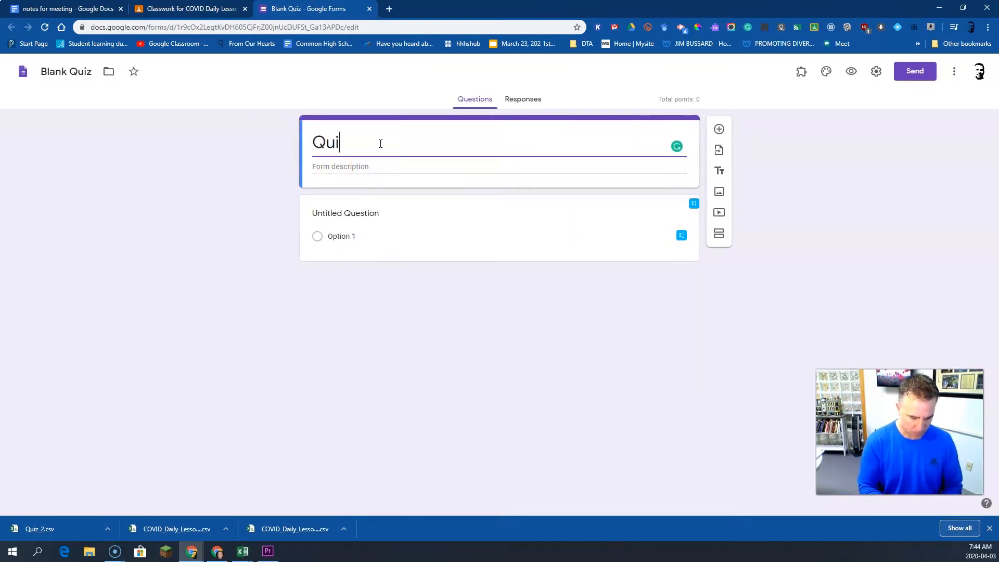
type("z #3")
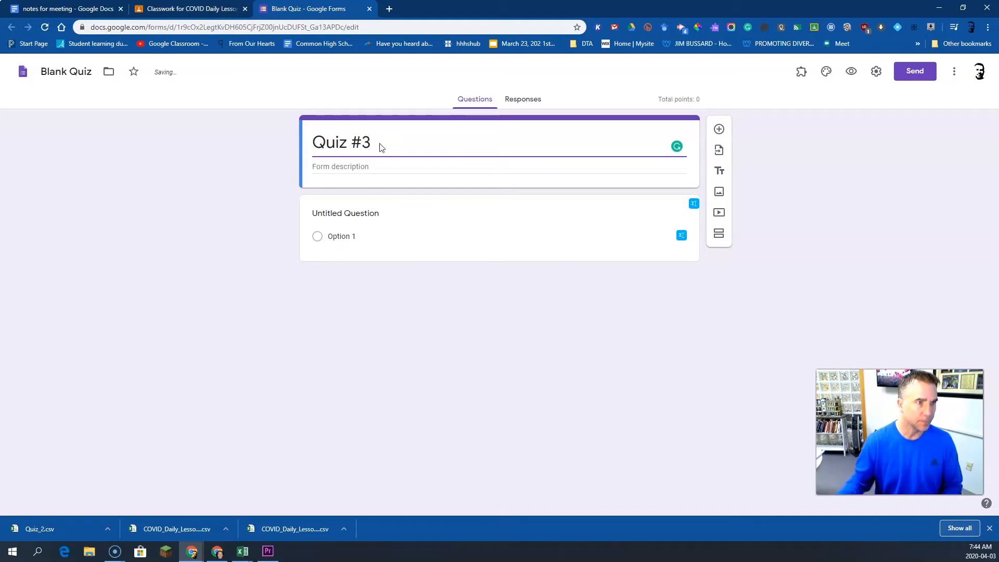
Step: Rename the form file as "Quiz #3" by copying the form's title into the file name
left_click(61, 73)
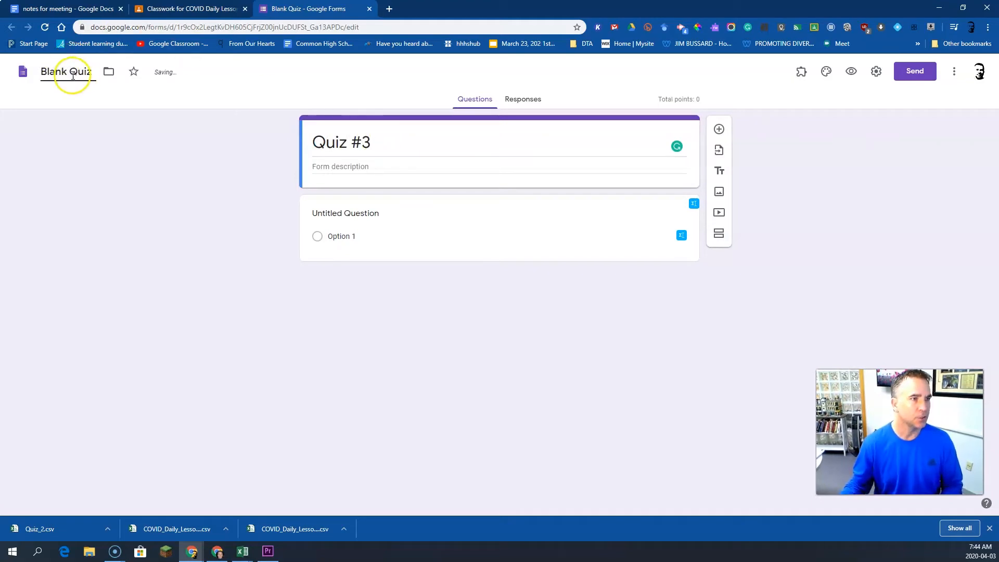
triple_click(315, 143)
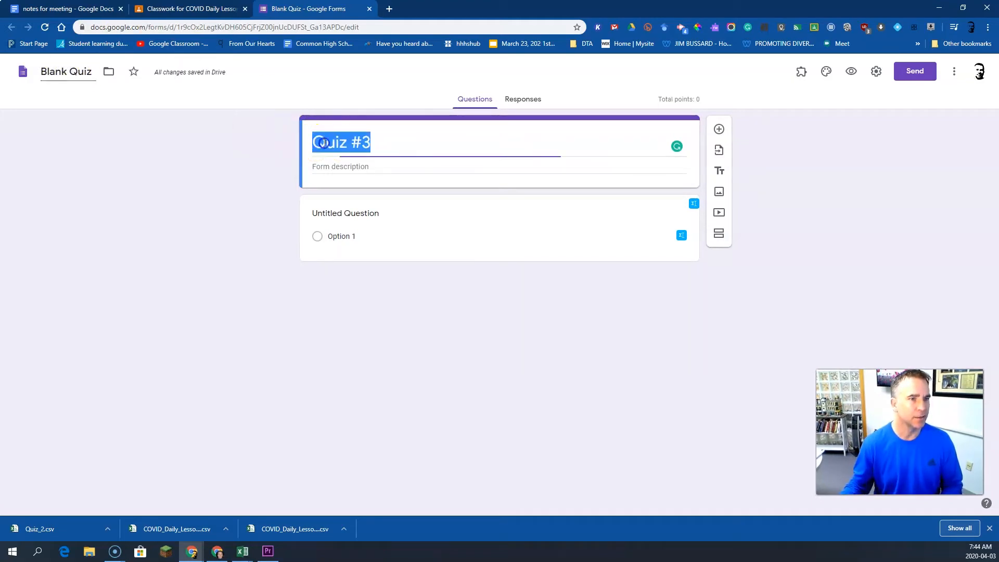
right_click(347, 143)
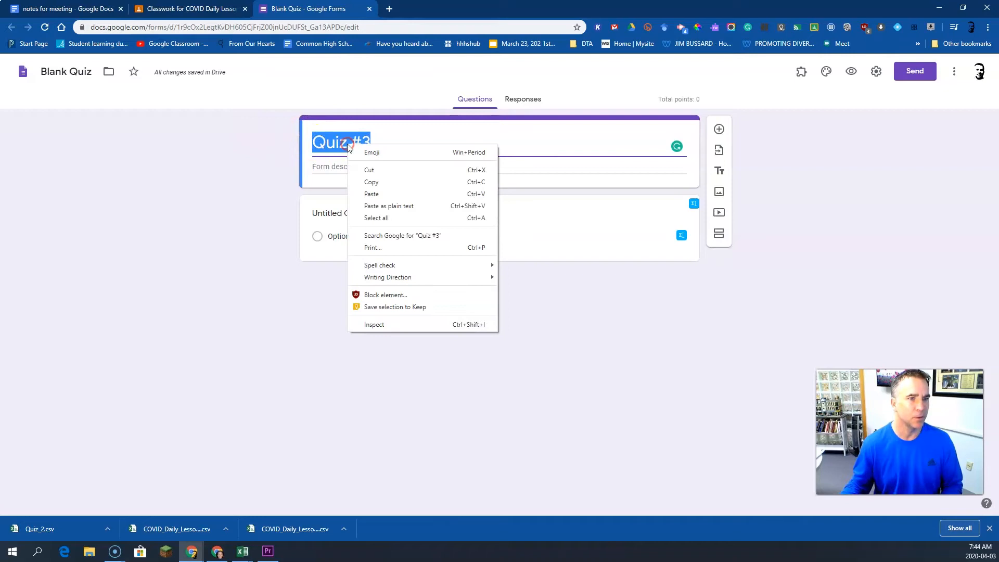
left_click(371, 183)
triple_click(76, 71)
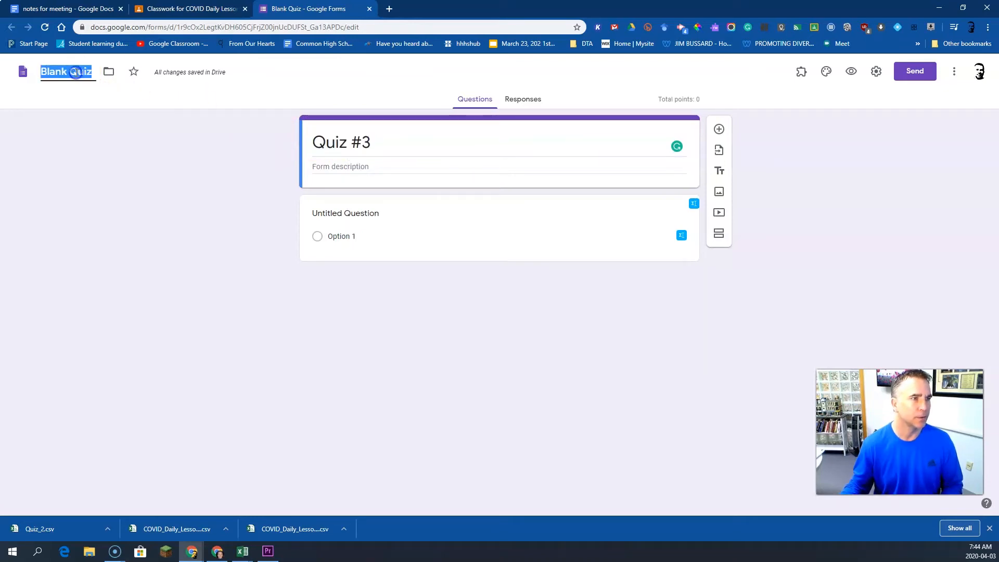
right_click(77, 74)
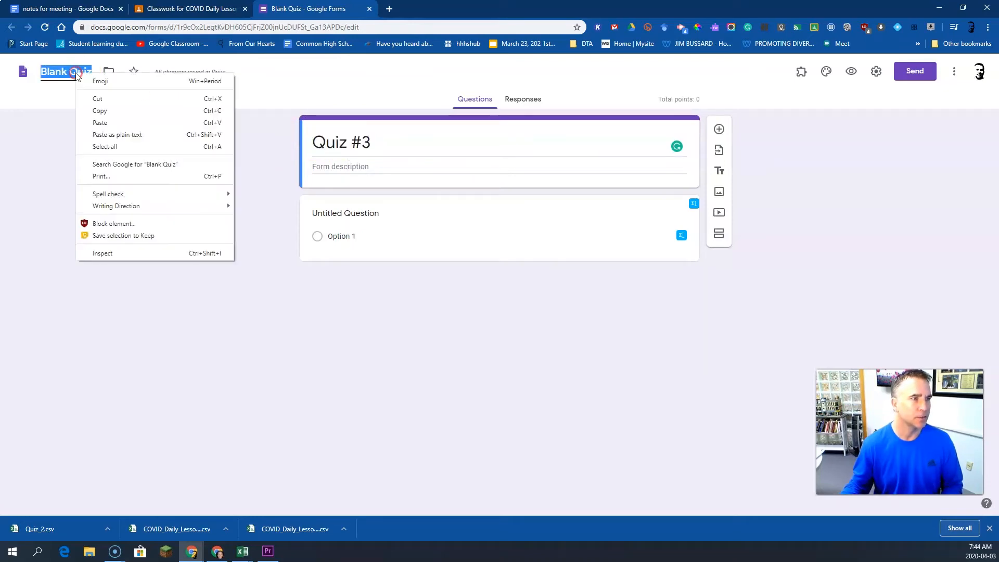
left_click(102, 121)
left_click(384, 164)
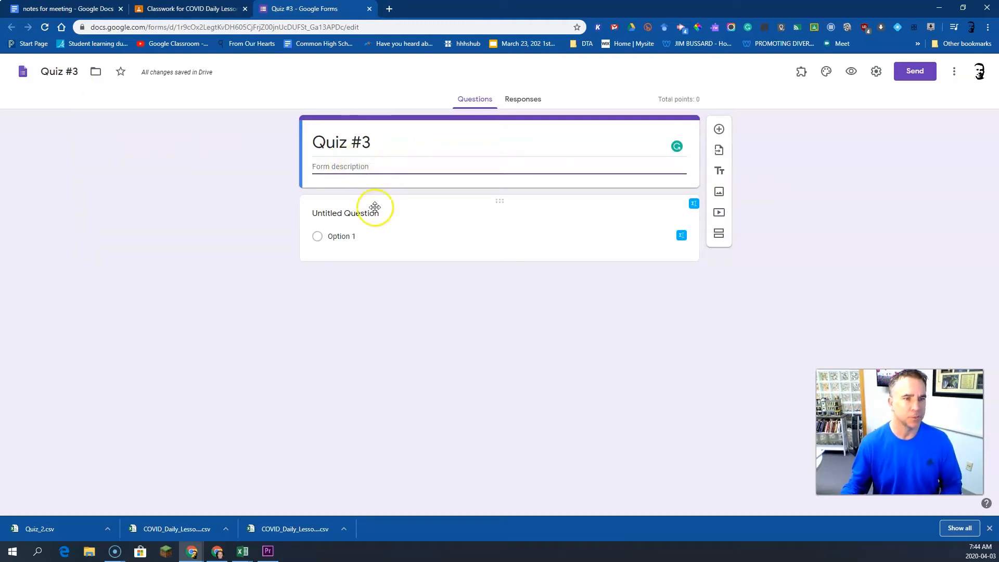
Step: Enter "What color is white" as the text of the first question
left_click(358, 218)
type("Wh")
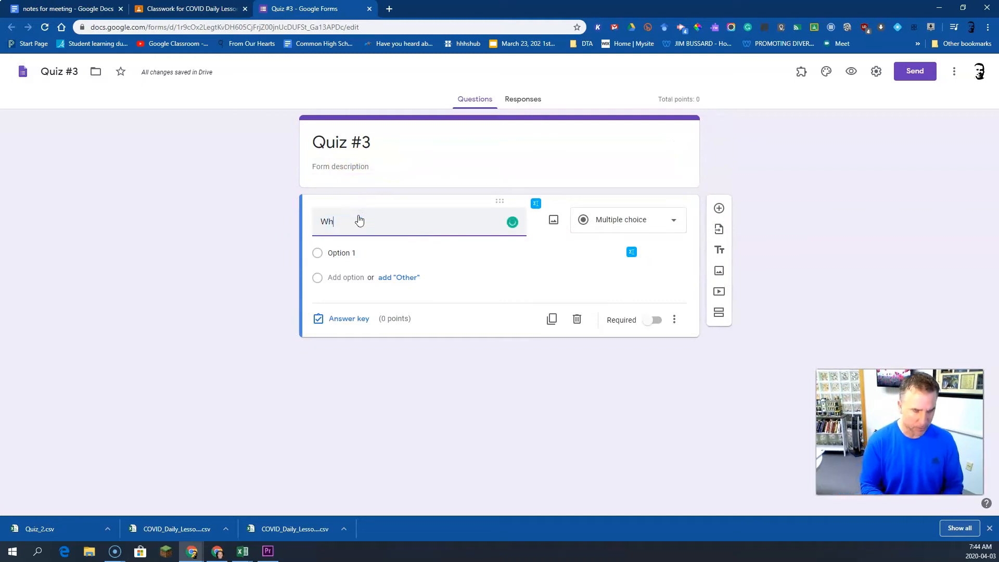
type("at col")
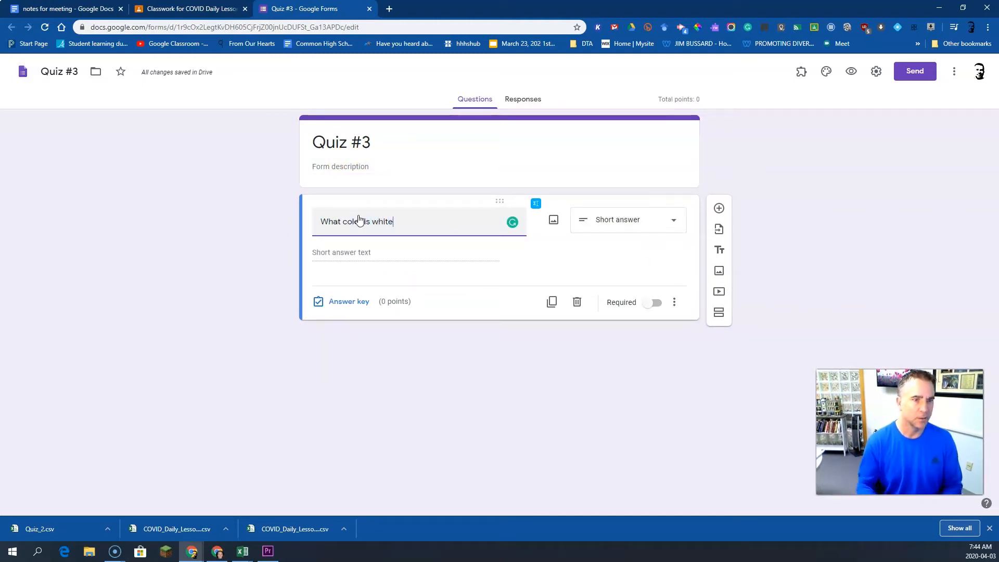
type("or is white")
Step: Give the multiple-choice question the answer options white, red, blue and grey
left_click(348, 254)
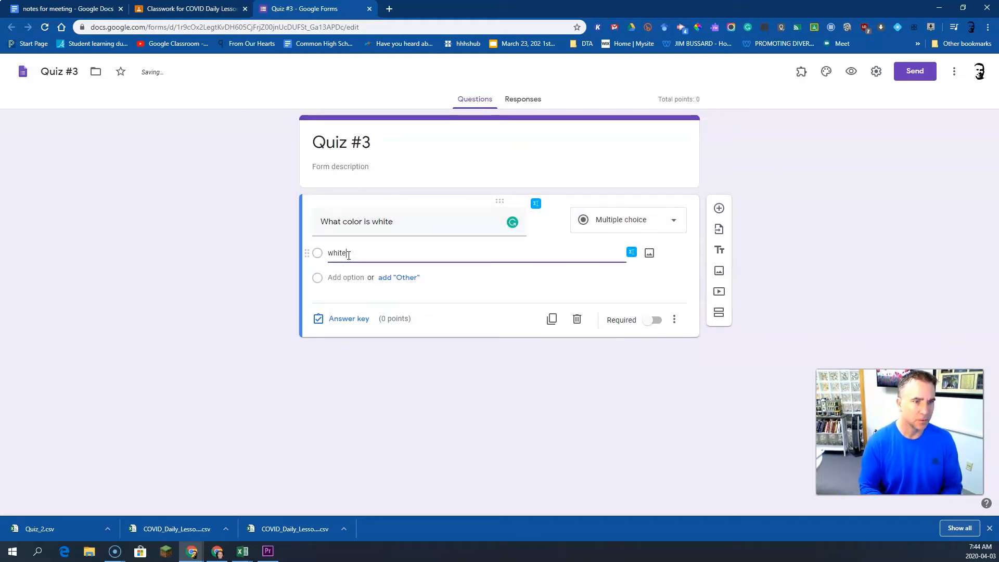
key("Return")
key("Return")
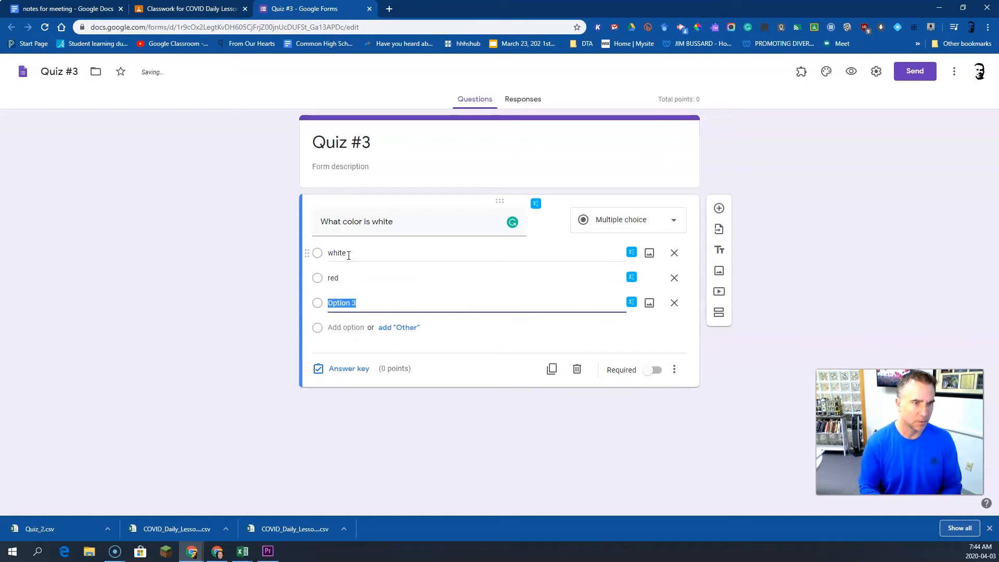
key("Return")
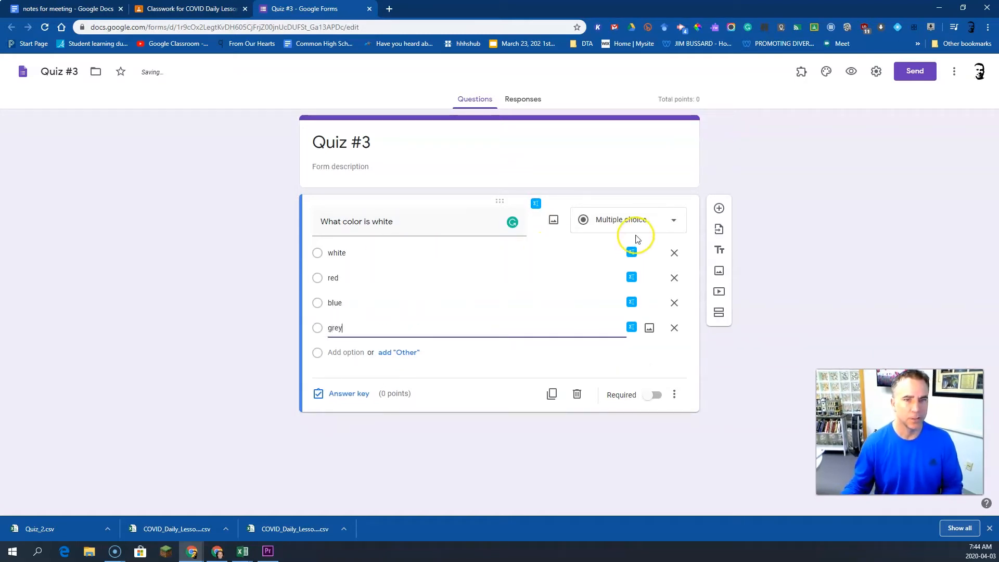
left_click(676, 361)
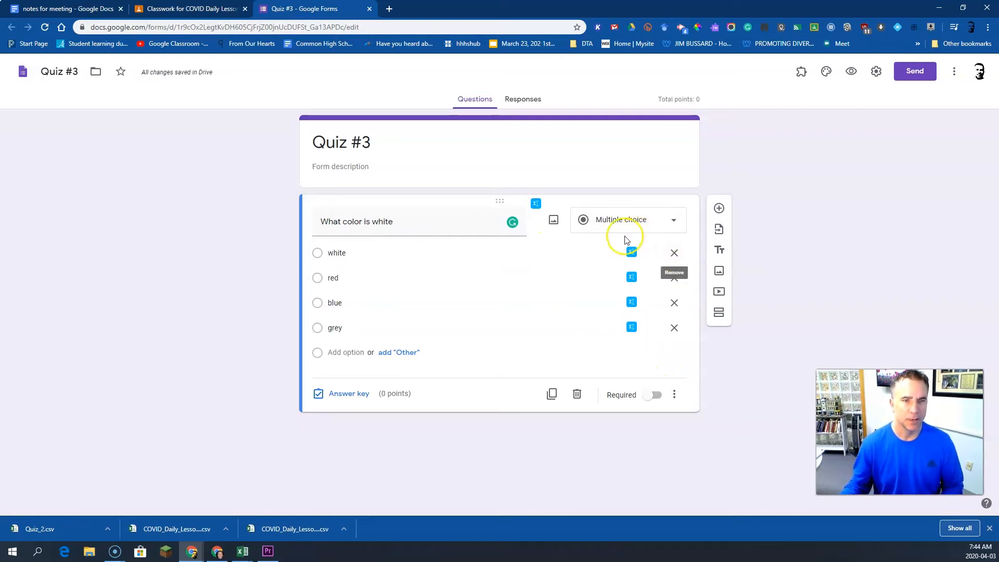
Step: Examine the available question types and the form's quiz settings
left_click(640, 221)
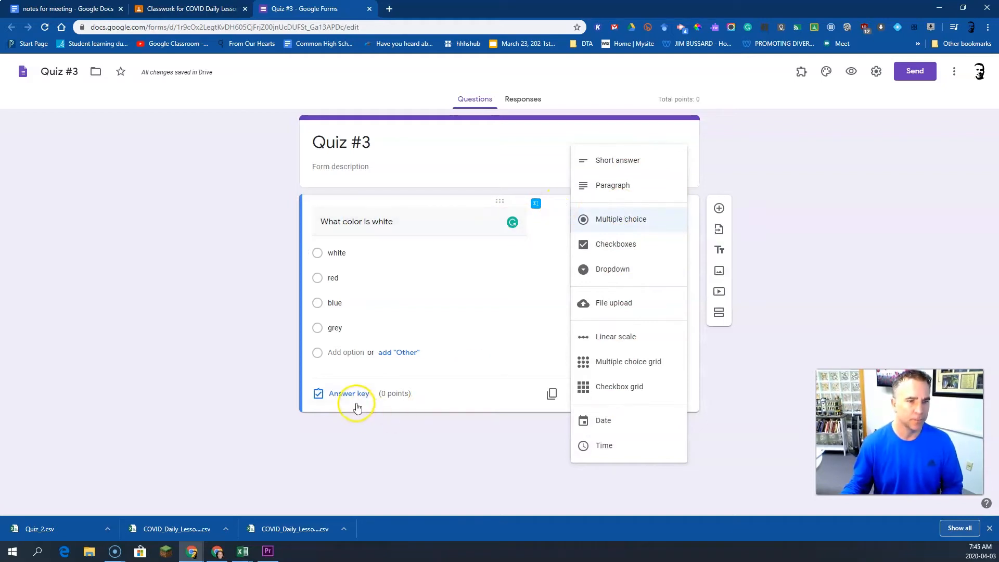
left_click(491, 411)
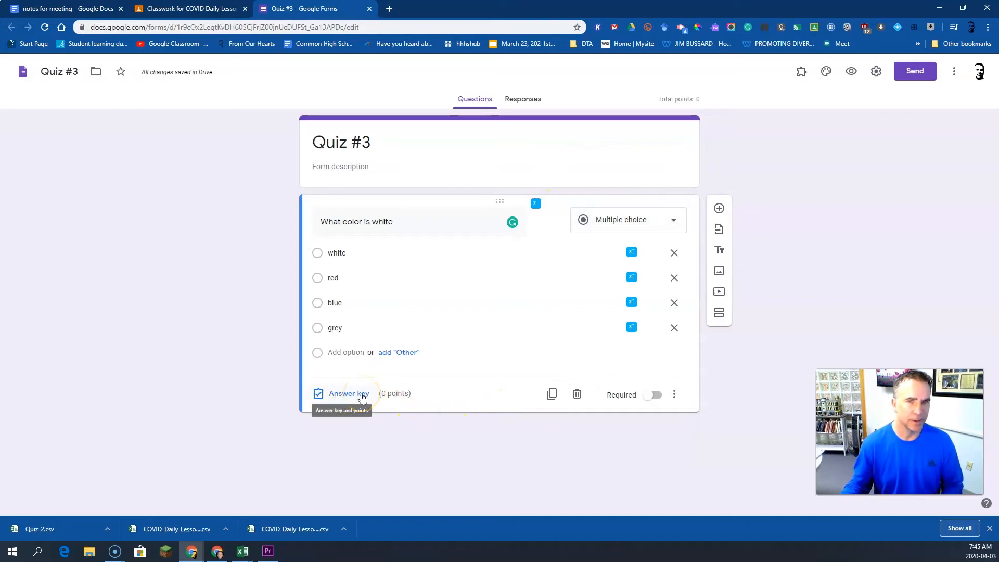
left_click(876, 71)
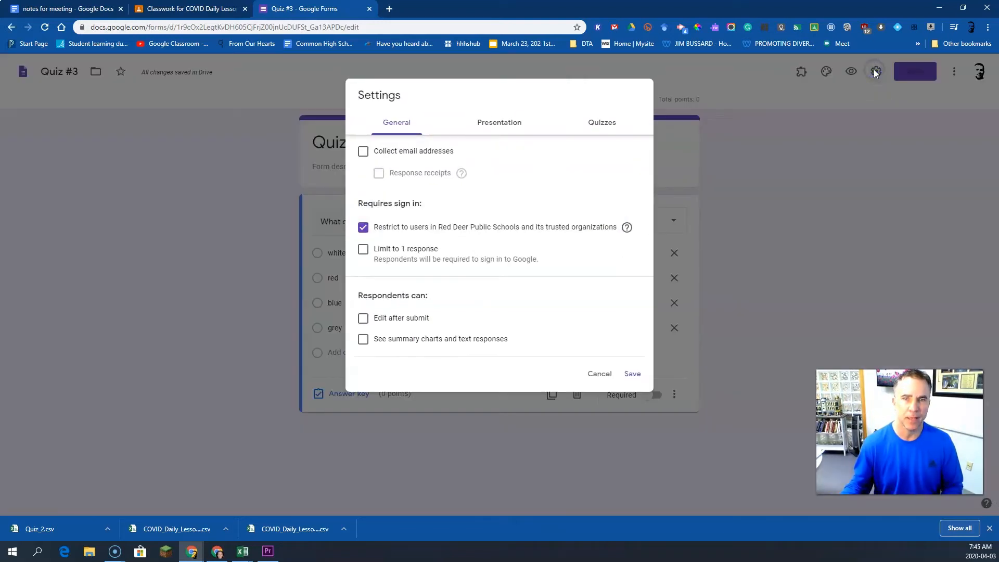
left_click(596, 122)
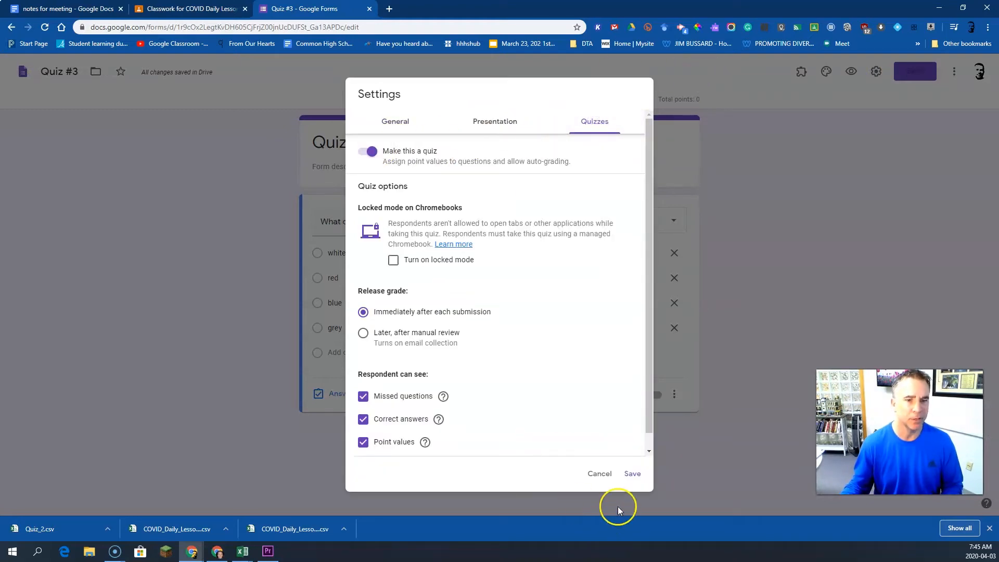
left_click(601, 474)
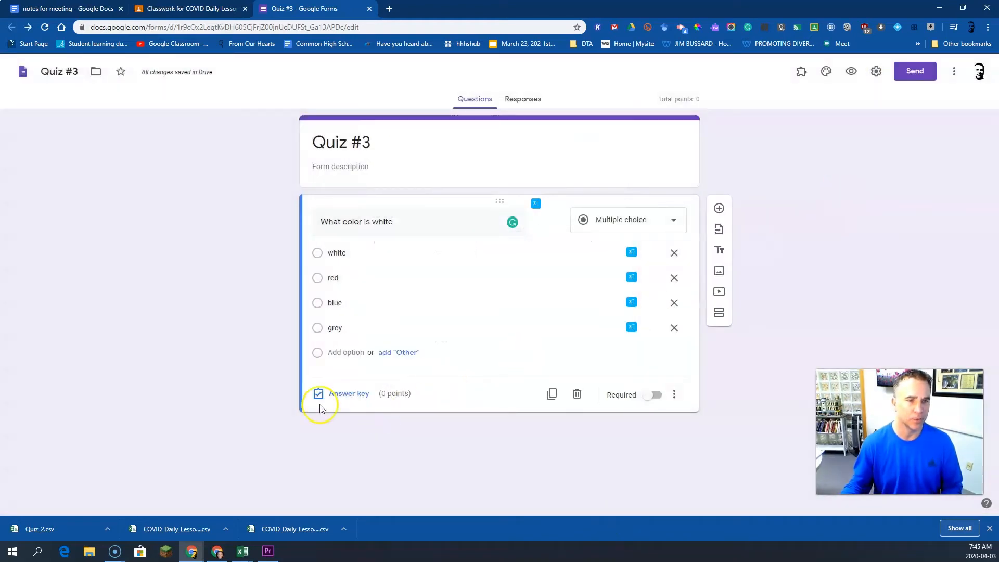
Step: Set the question's answer key to white as the correct answer, worth 1 point
left_click(350, 393)
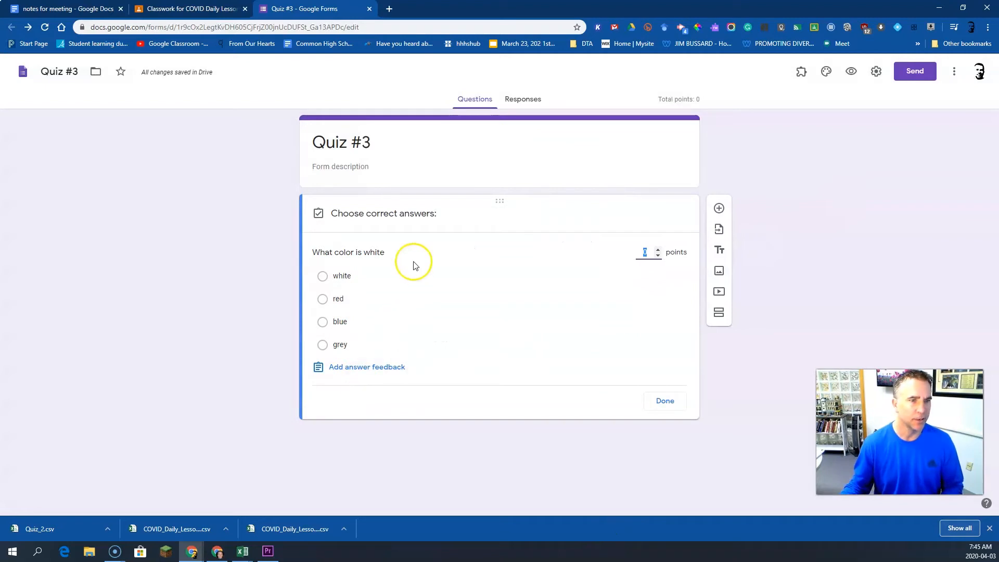
left_click(322, 277)
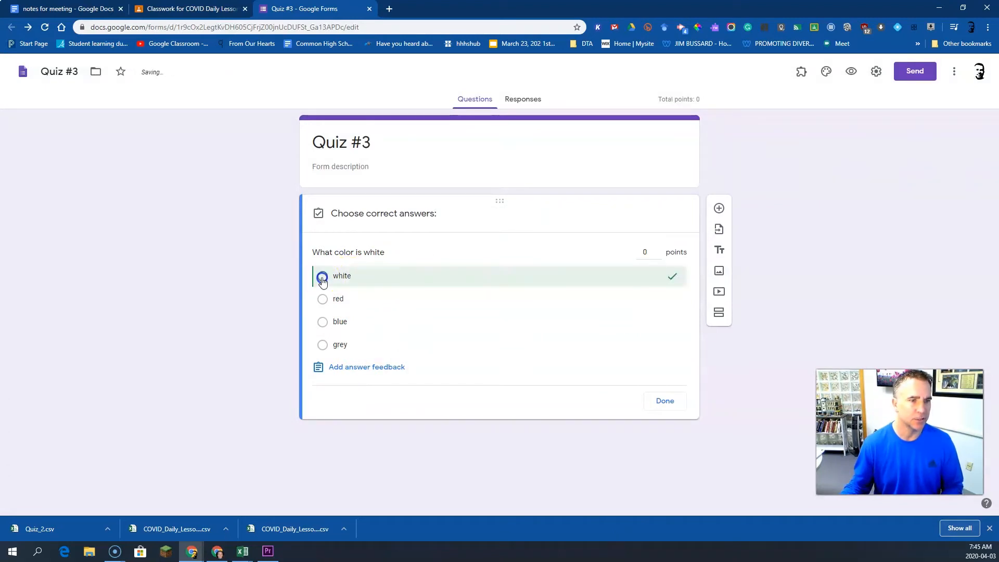
left_click(656, 249)
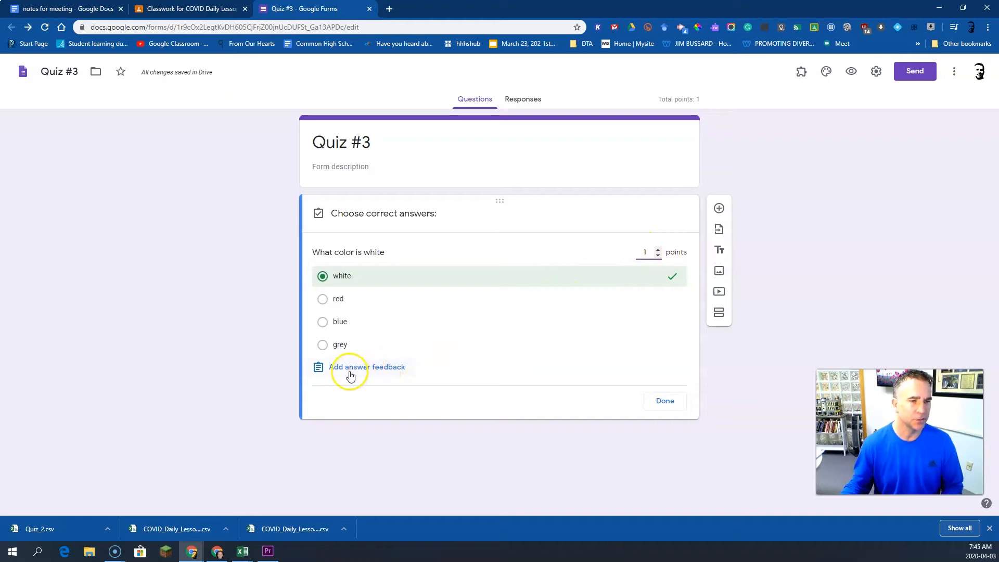
Step: Review the answer feedback options for incorrect and correct answers, save them without text, and finish the answer key
left_click(389, 372)
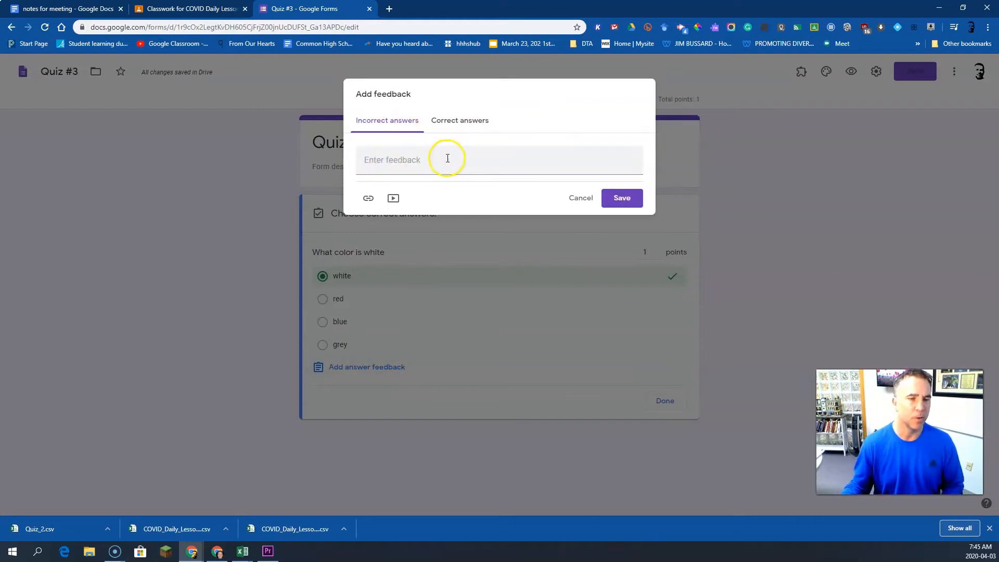
left_click(451, 122)
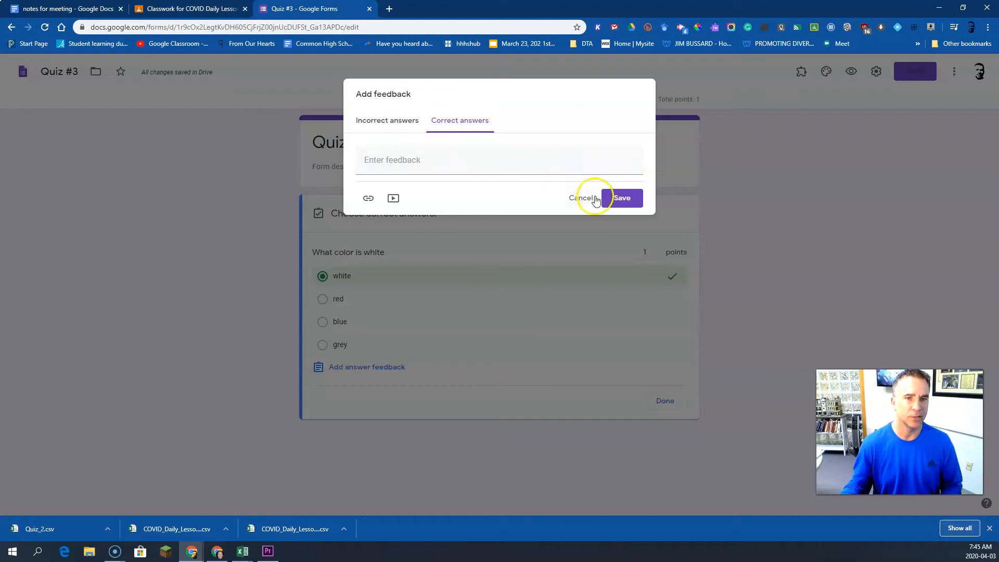
left_click(620, 198)
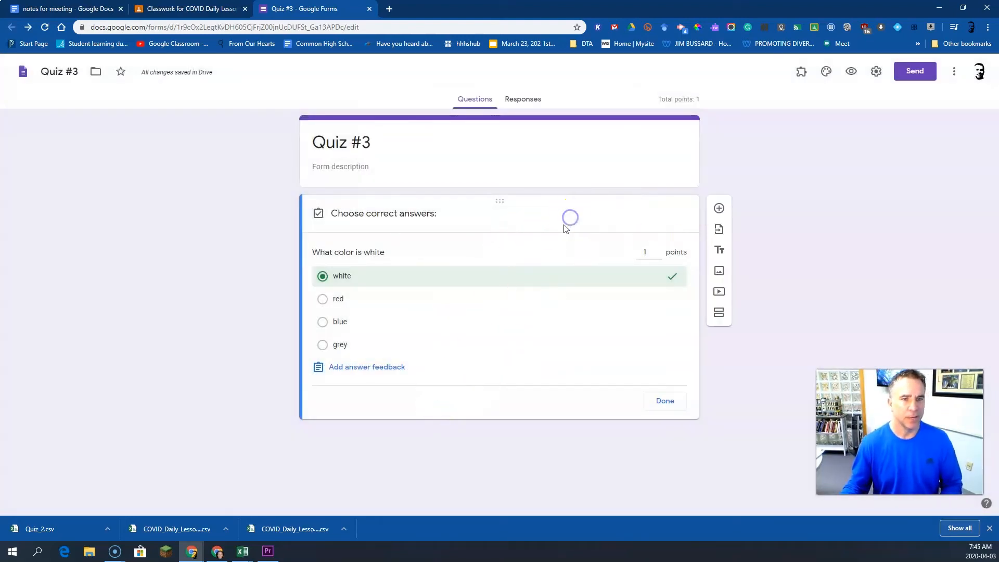
left_click(664, 400)
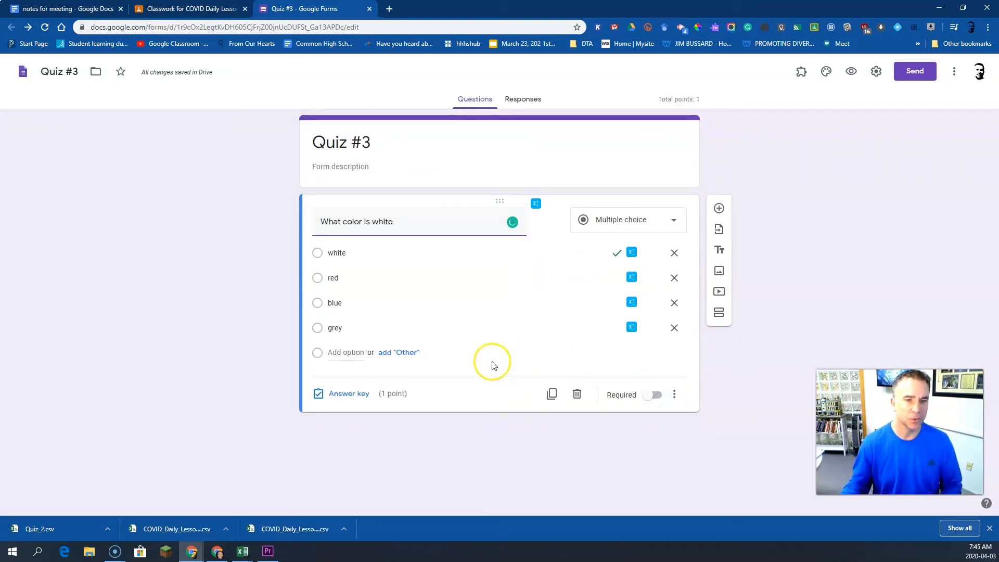
Step: Duplicate the first question and change the copy's text to "What color is red"
left_click(551, 393)
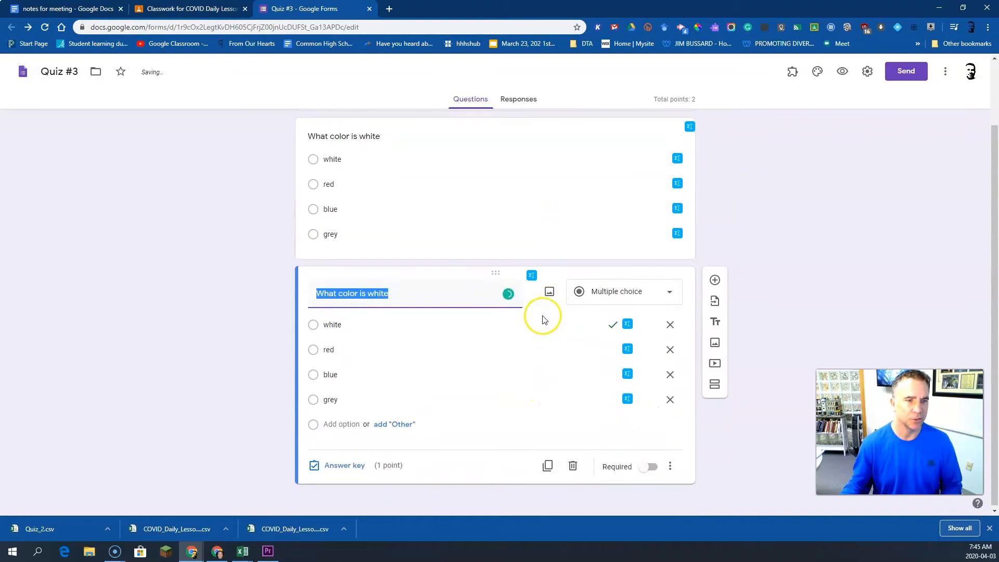
left_click(392, 292)
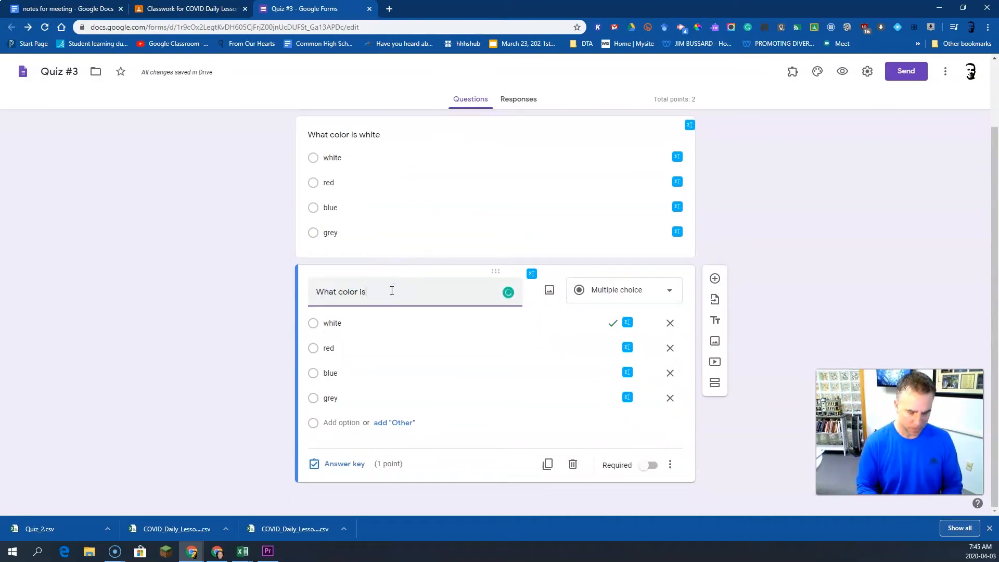
type("red")
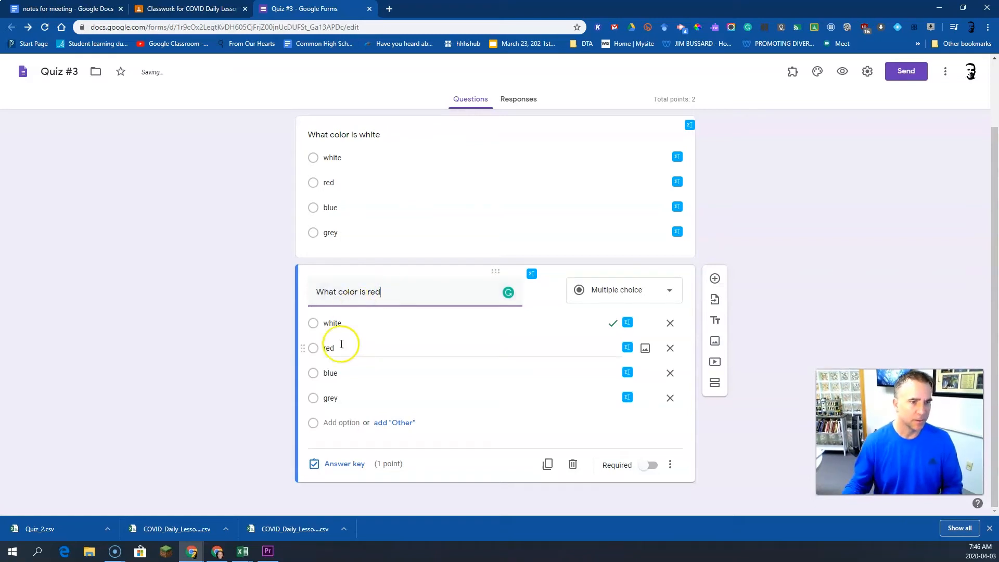
Step: Set the answer key of the question "What color is red" to red as the correct answer
left_click(345, 463)
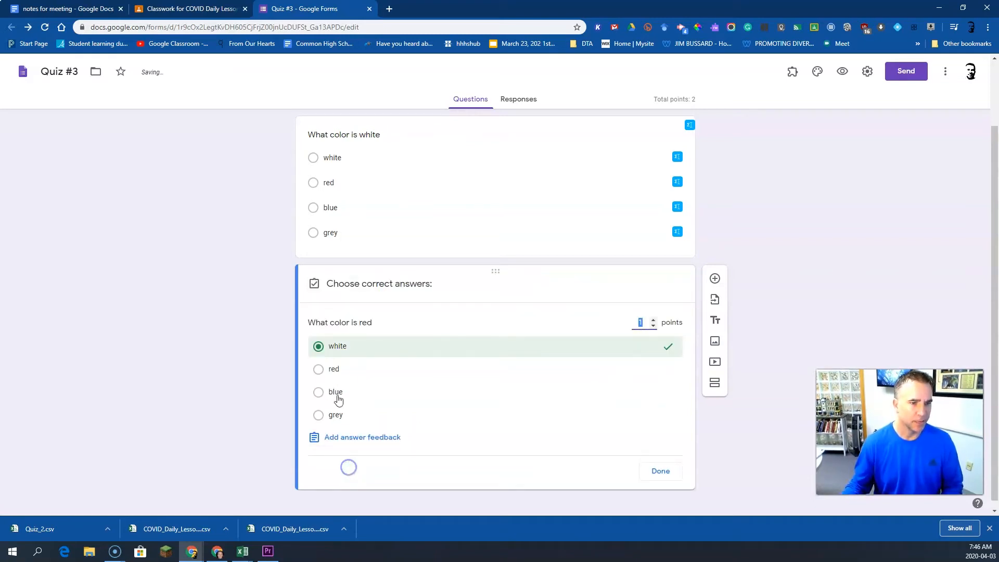
left_click(322, 370)
left_click(320, 347)
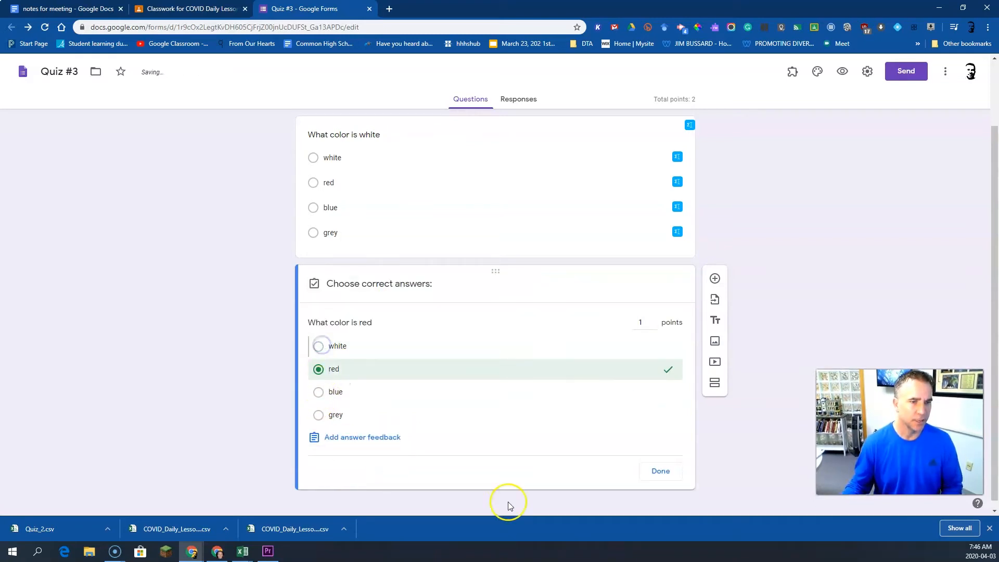
left_click(657, 471)
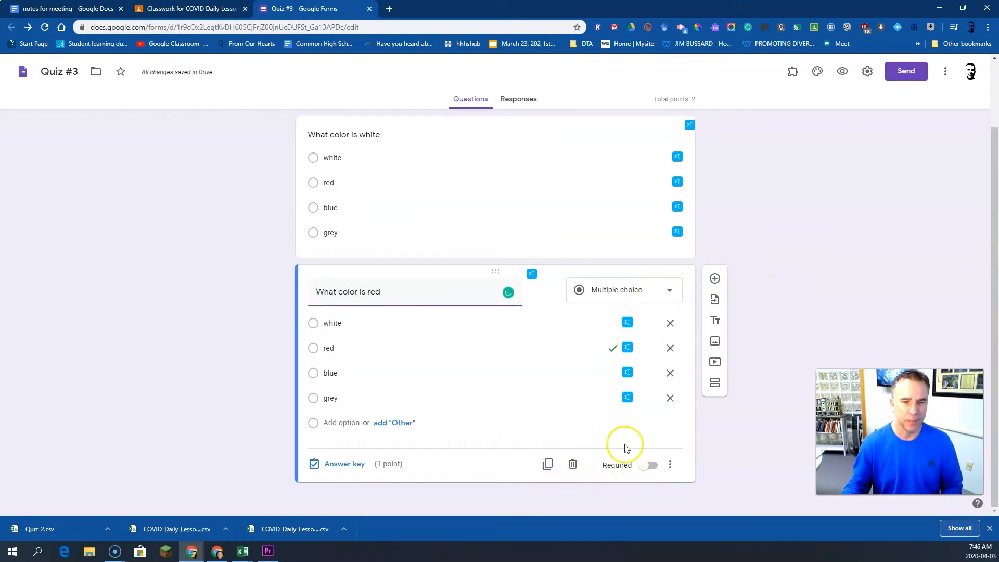
Step: Make both the white and the red color questions required
left_click(606, 227)
left_click(651, 316)
scroll(748, 315, "up", 1)
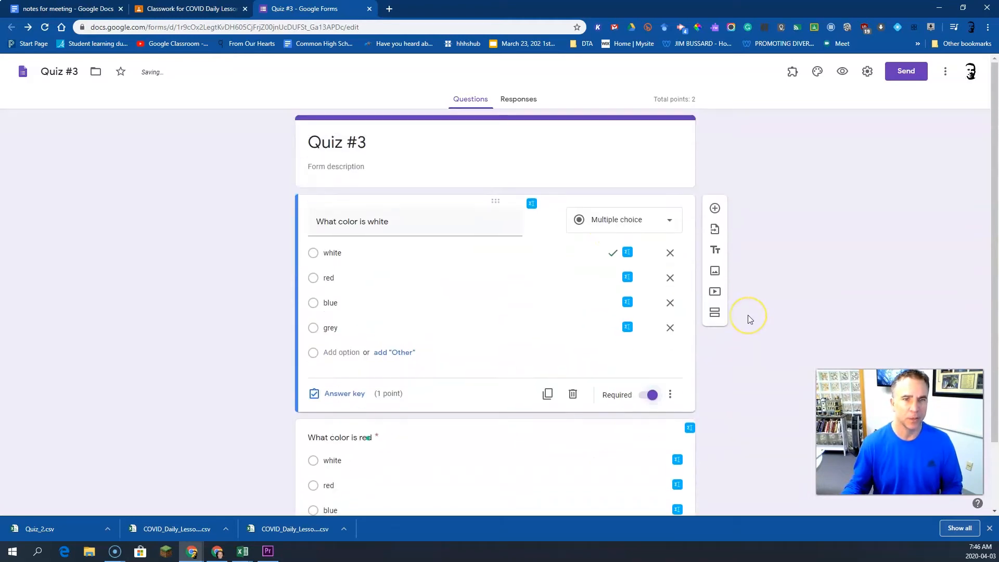
scroll(742, 315, "down", 1)
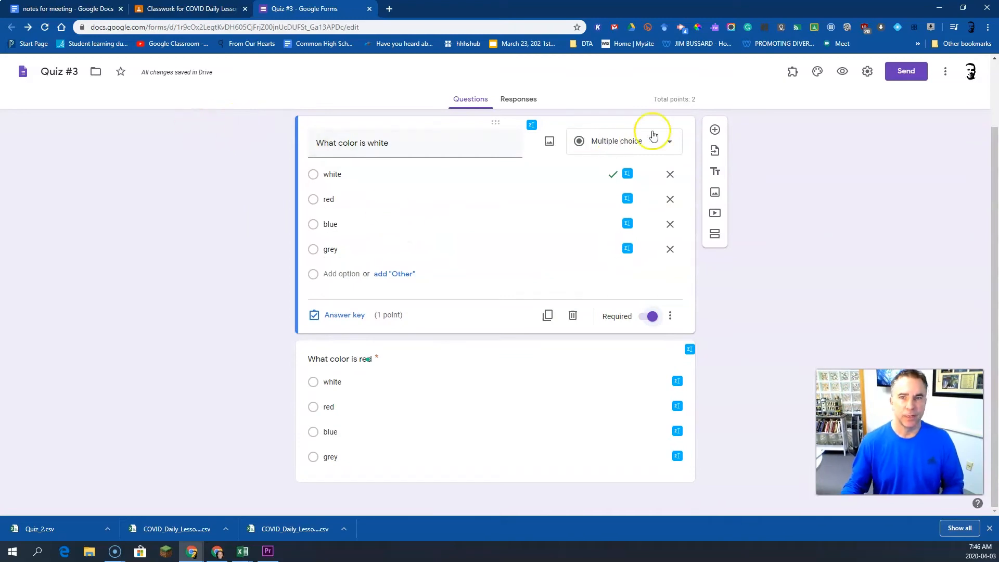
Step: Switch to the Quiz #3 assignment in Google Classroom and look over the classes it can be posted to
left_click(172, 9)
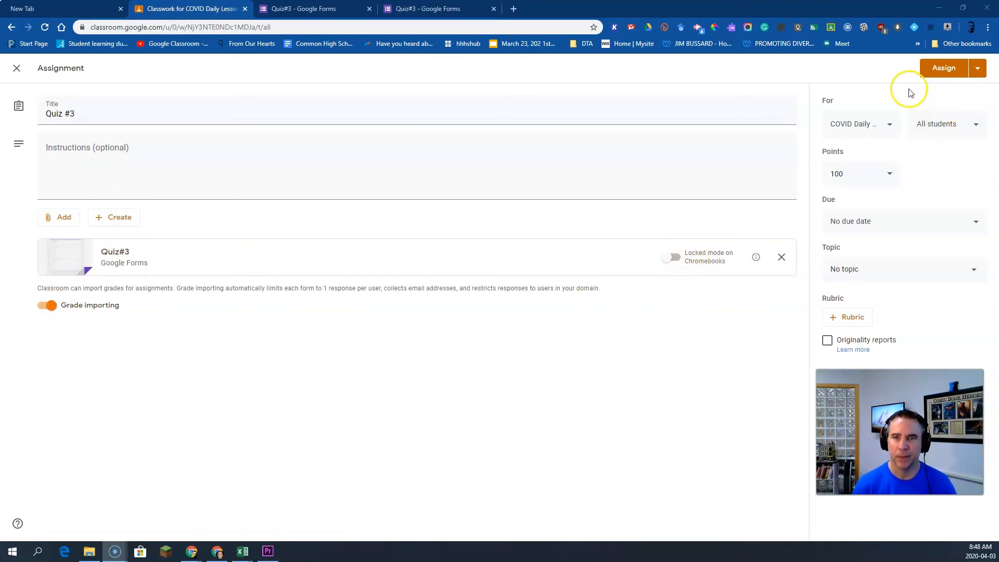
left_click(888, 124)
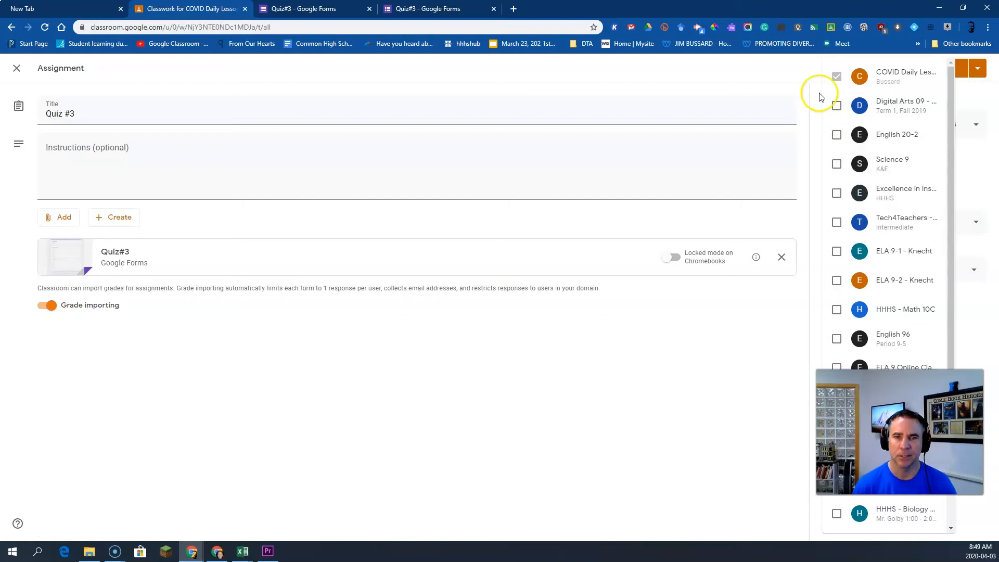
left_click(766, 72)
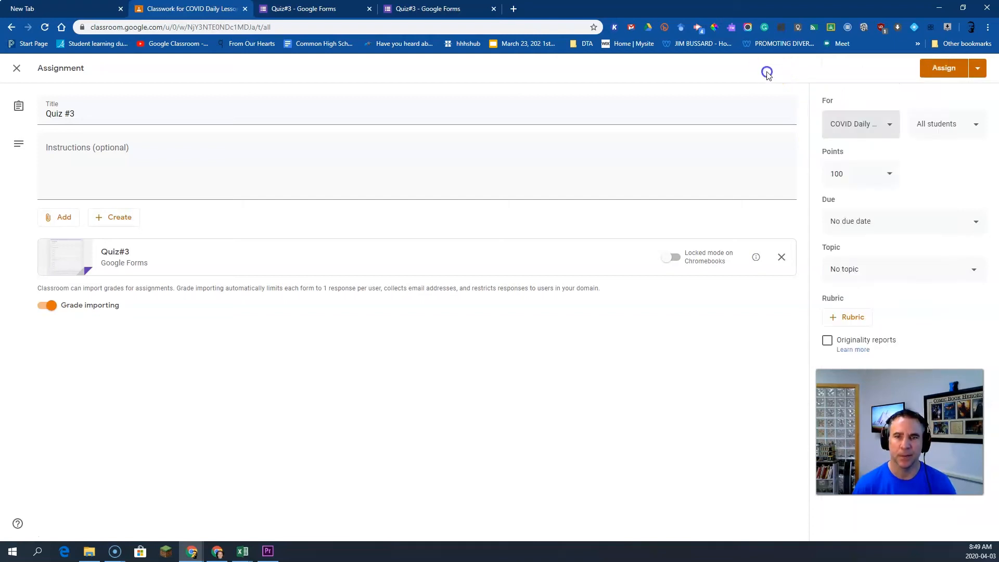
Step: Try excluding one student from the Quiz #3 assignment, and restore it to all students
left_click(955, 115)
left_click(871, 185)
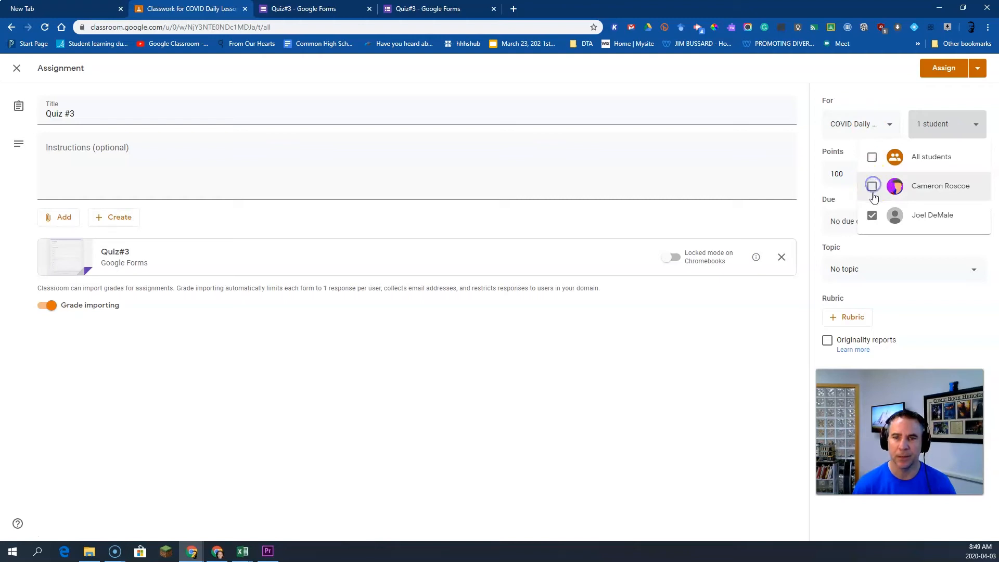
left_click(843, 150)
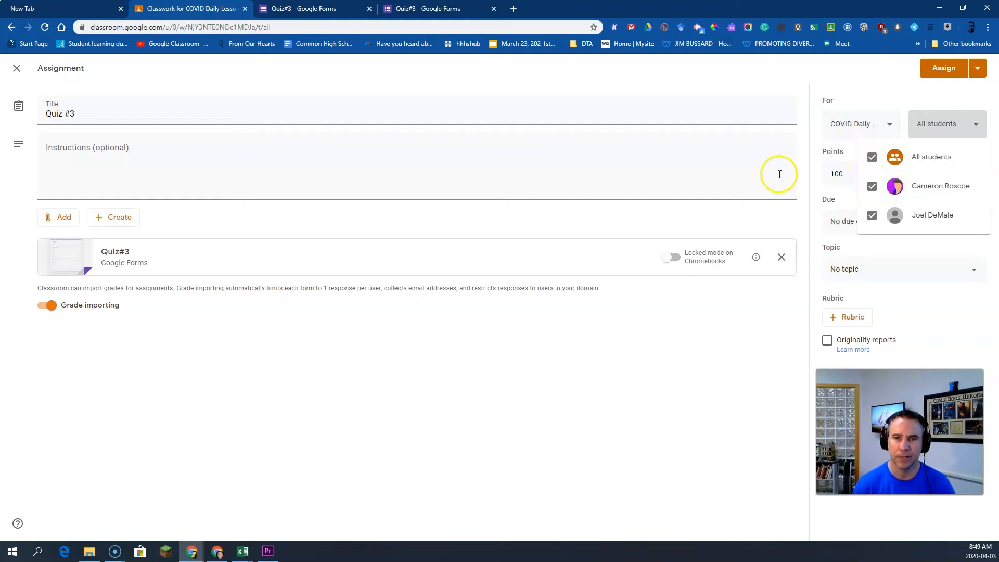
left_click(804, 71)
Step: Set the Quiz #3 assignment's point value to 2
left_click(846, 172)
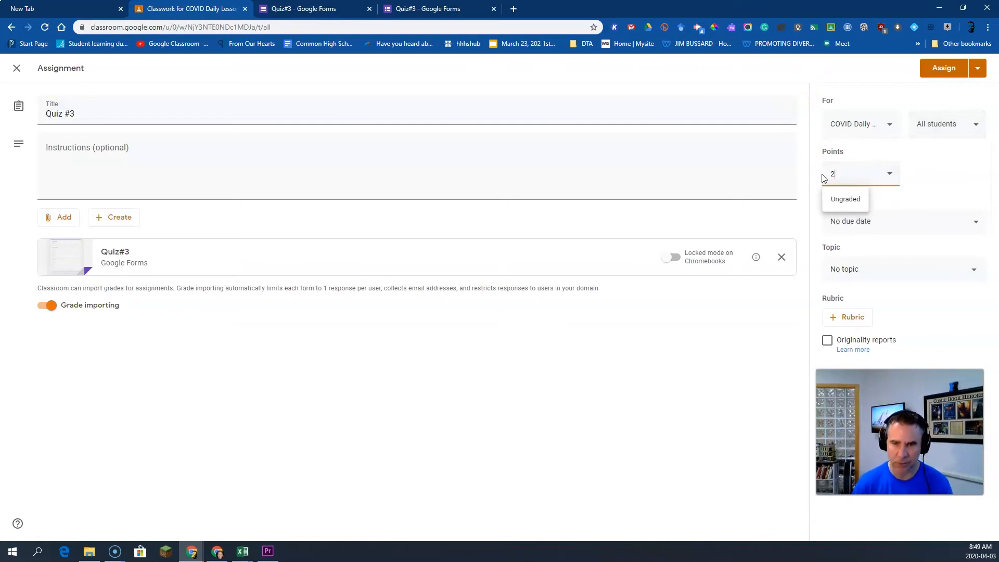
left_click(942, 191)
left_click(889, 173)
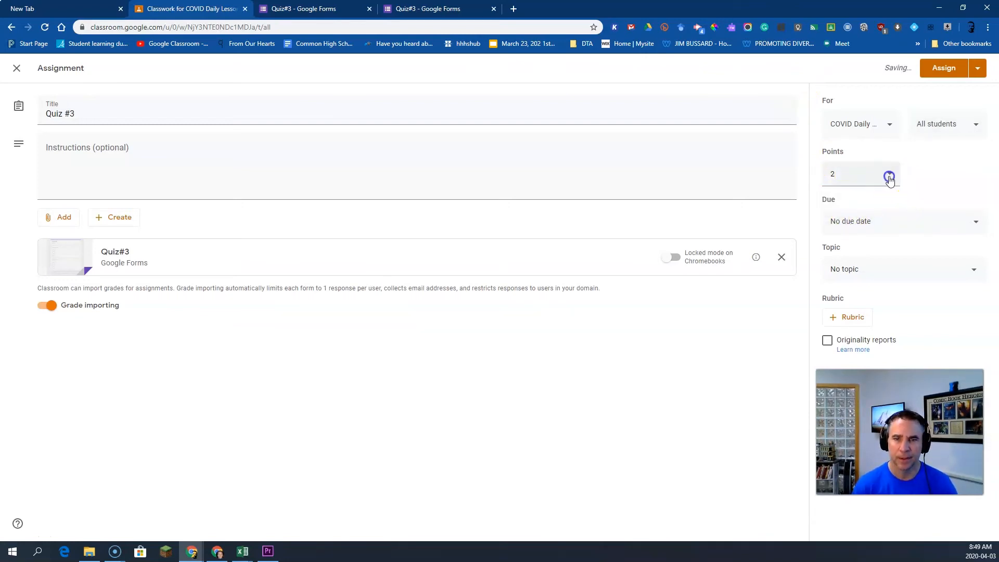
left_click(949, 176)
Step: Set the assignment's due date to Apr 7, 2020 and its topic to Colors
left_click(911, 221)
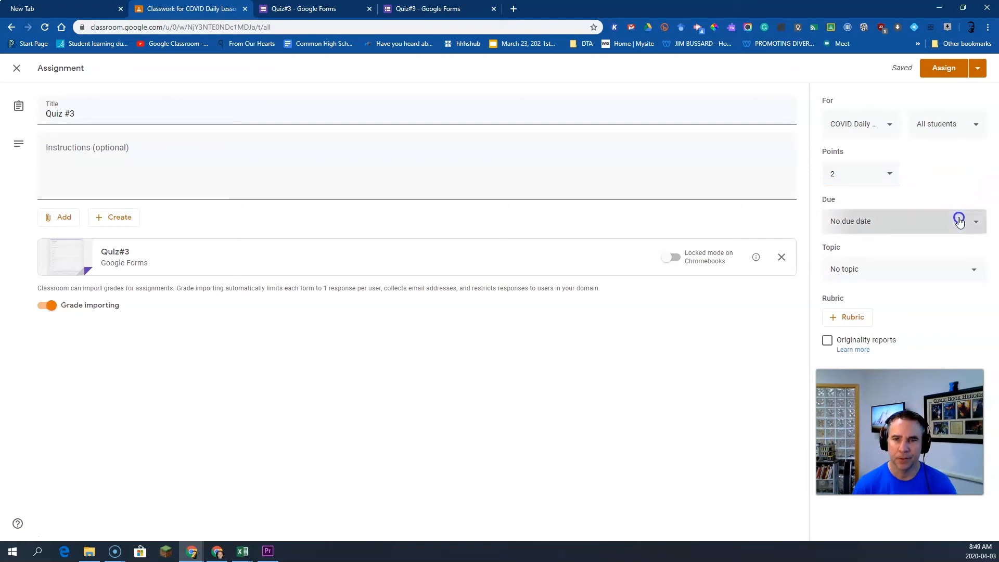
left_click(867, 262)
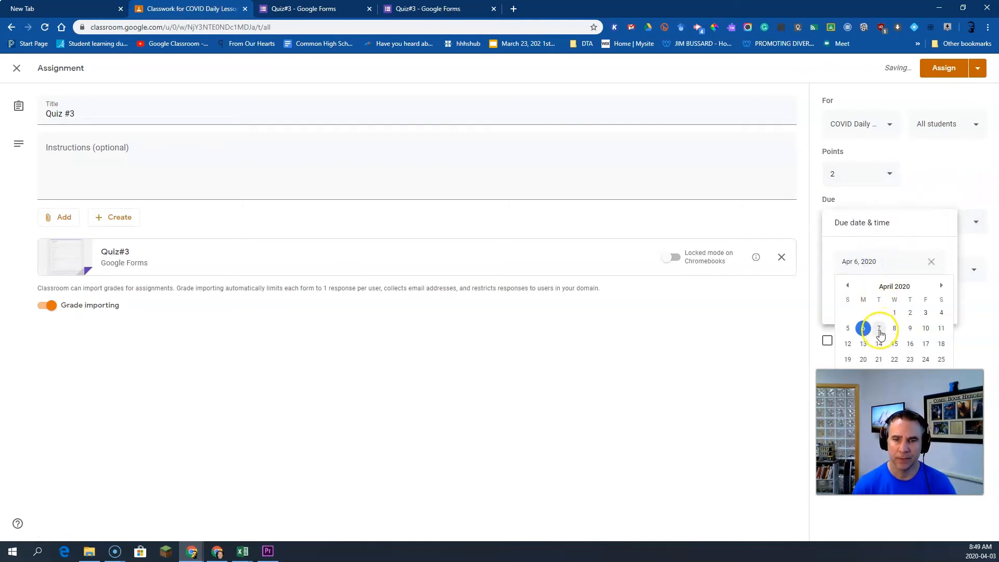
left_click(879, 329)
left_click(951, 184)
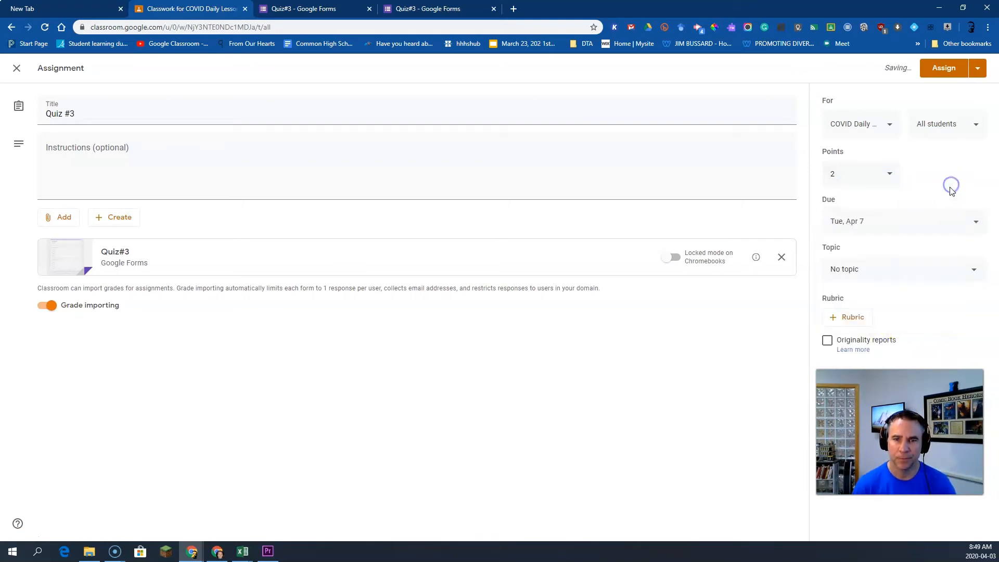
left_click(859, 280)
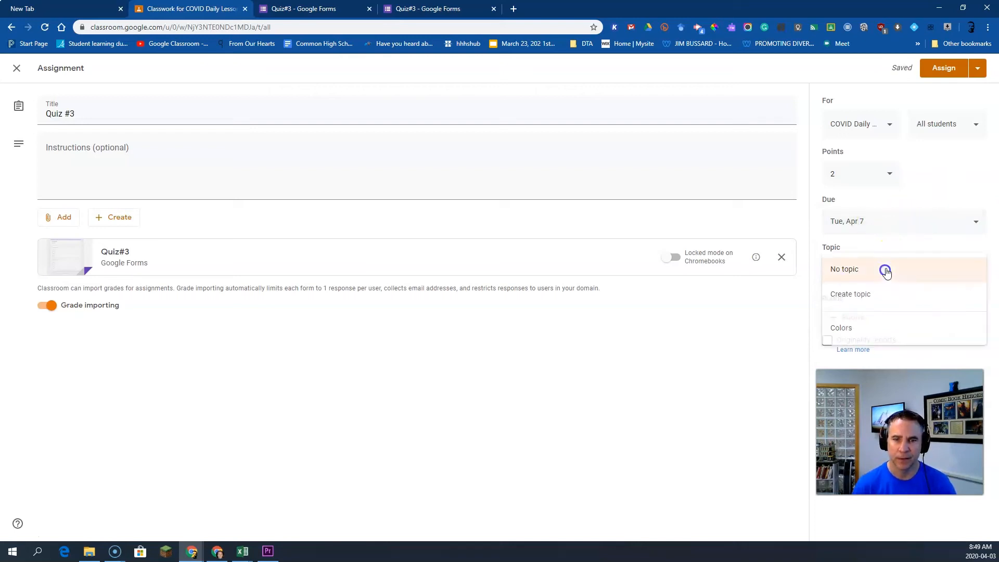
left_click(851, 332)
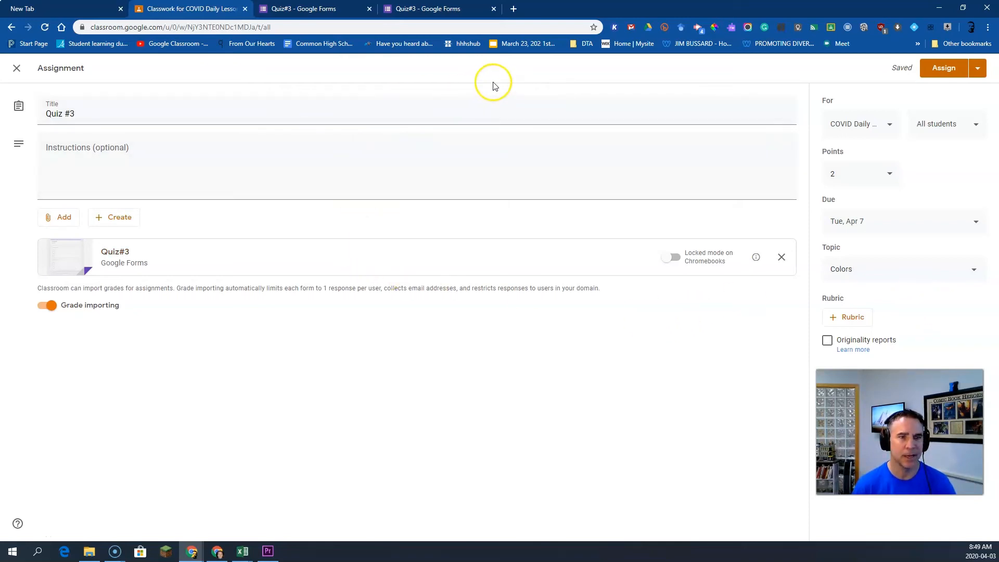
Step: Assign Quiz #3 to the class and open its student work from the newest post in the class stream
left_click(938, 69)
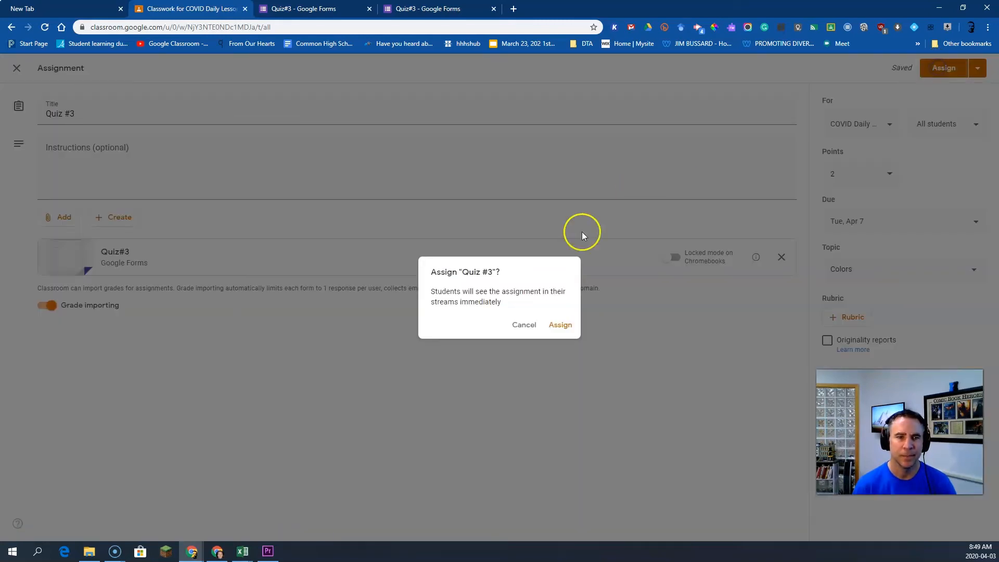
left_click(561, 328)
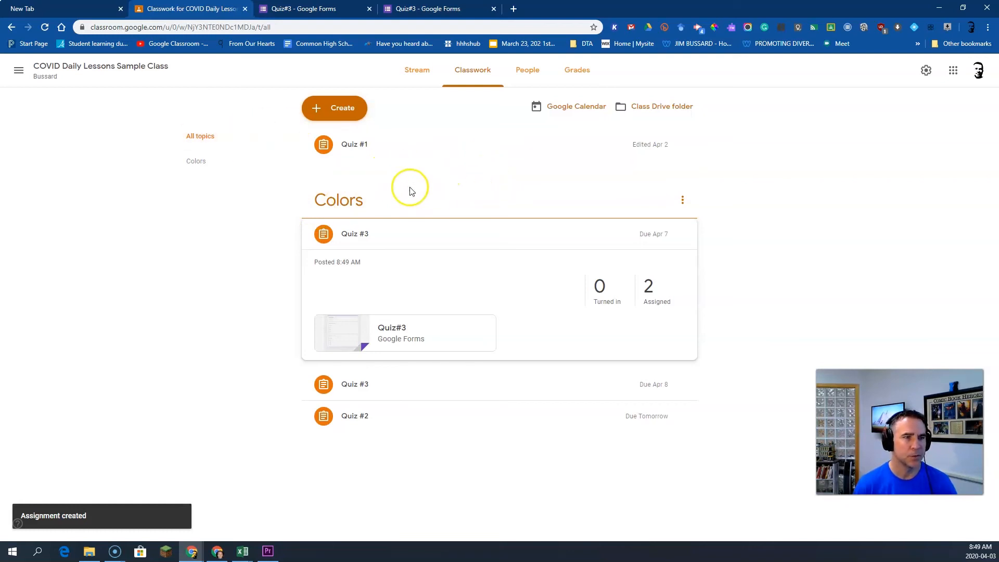
left_click(75, 71)
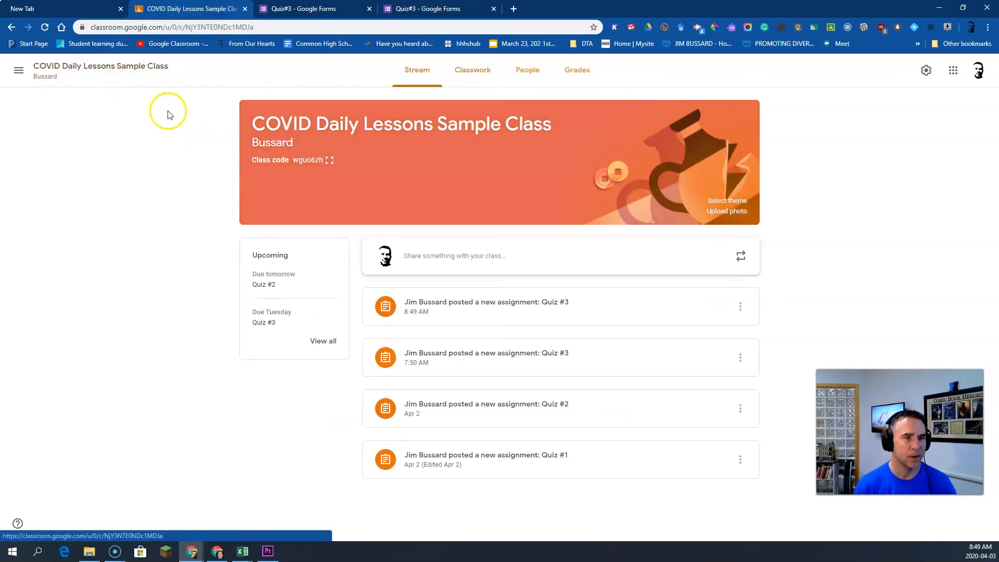
left_click(486, 305)
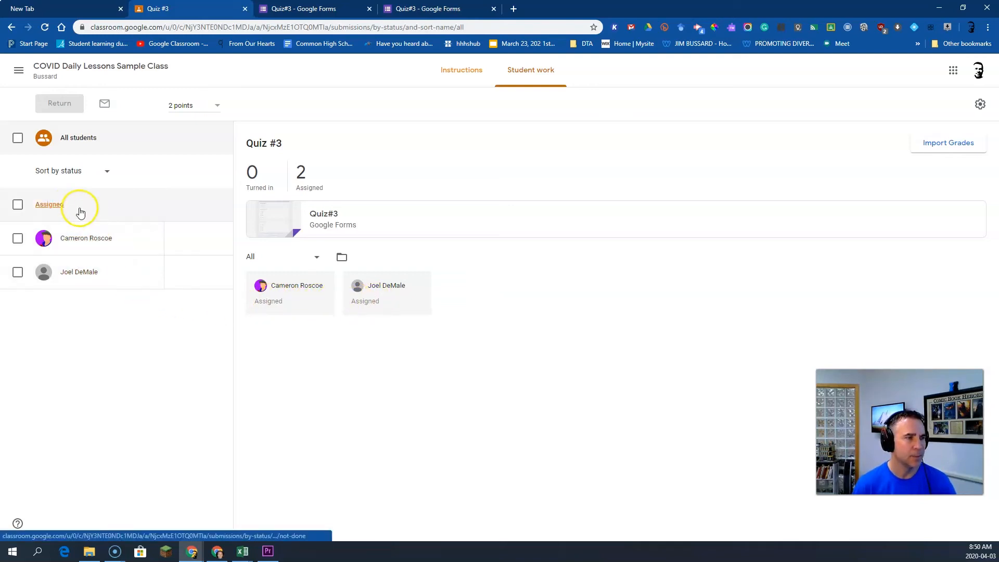
Step: Select all students and enter a grade of 1 for the first student and 2 for the second
left_click(17, 138)
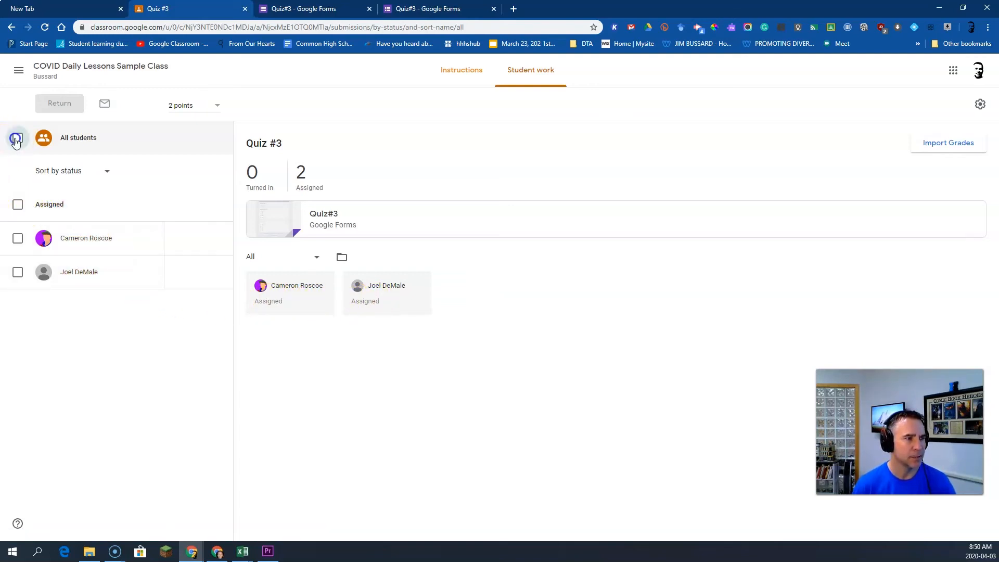
left_click(181, 238)
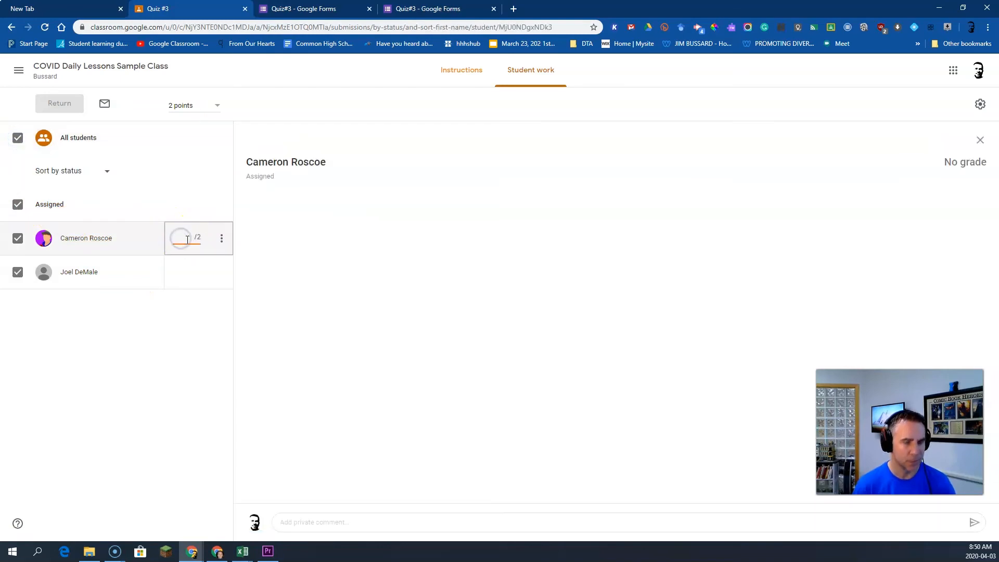
type("1")
left_click(177, 276)
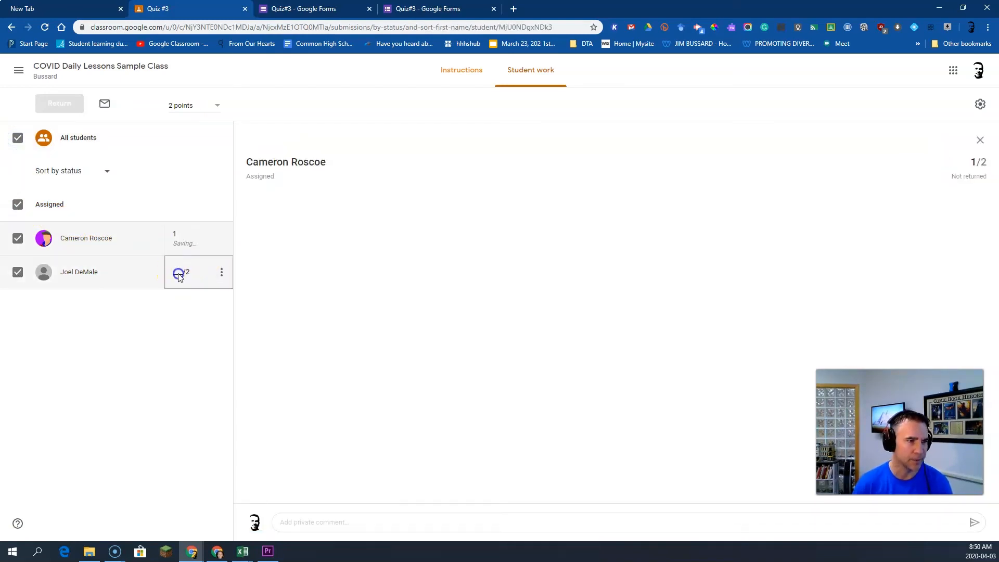
left_click(190, 309)
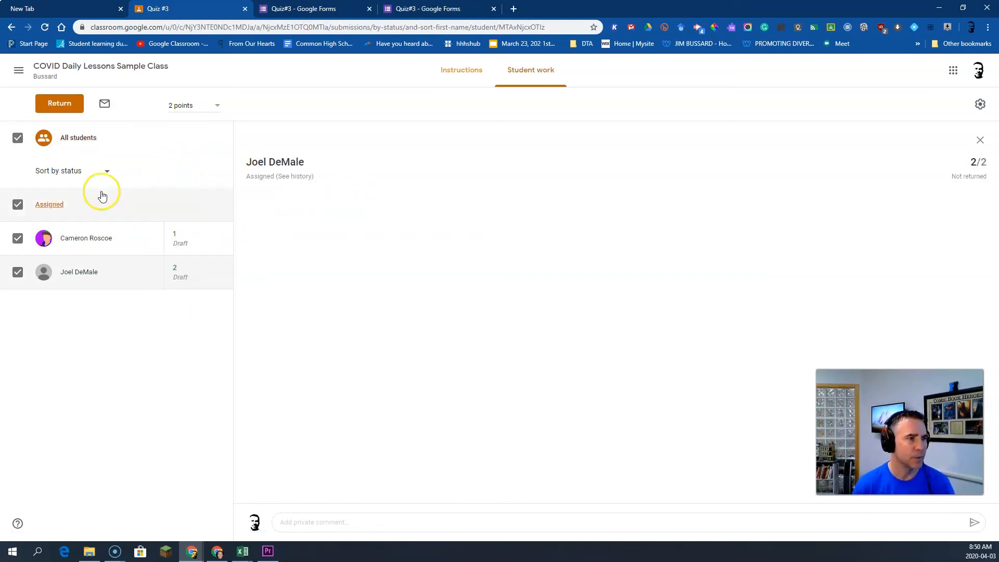
Step: Return the graded work to both selected students and go back to the class stream
left_click(59, 104)
left_click(560, 325)
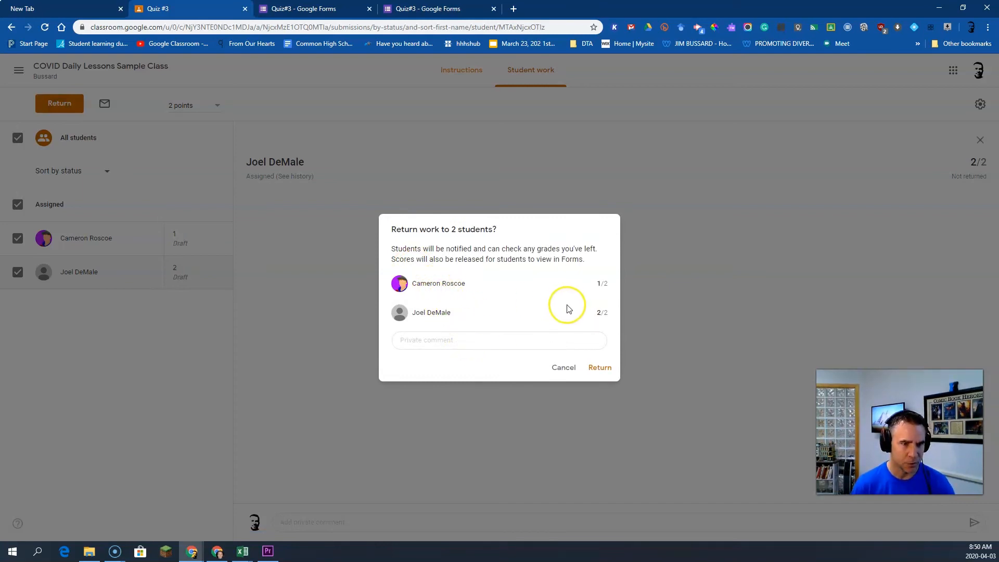
left_click(601, 367)
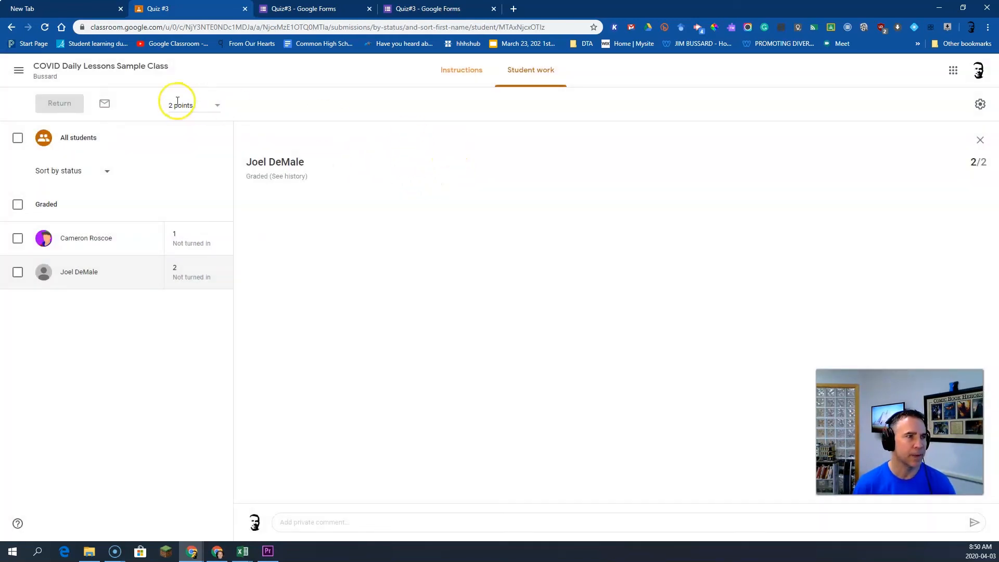
left_click(93, 72)
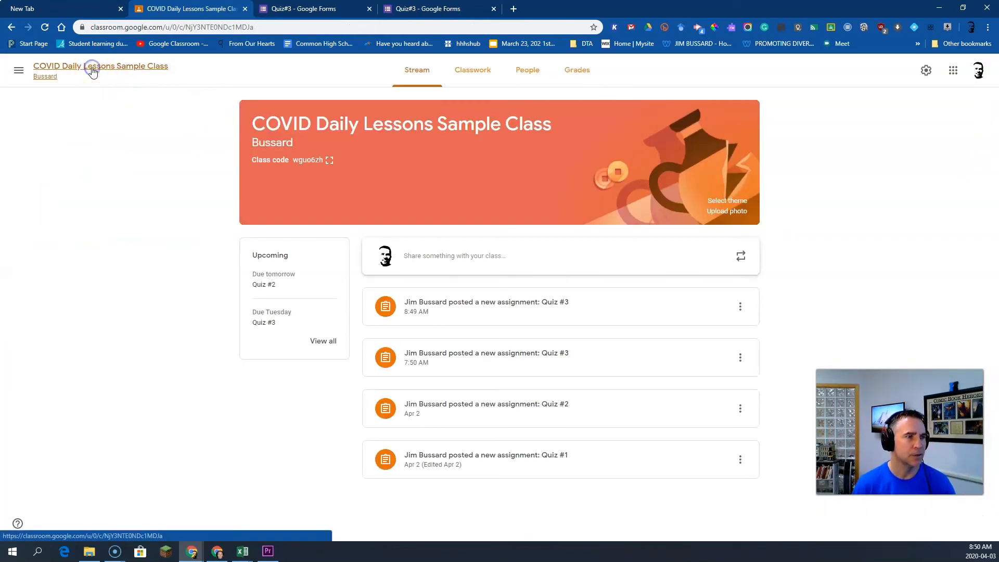
Step: Open the class gradebook and delete the duplicate Quiz #3 assignment due Apr 8
left_click(567, 75)
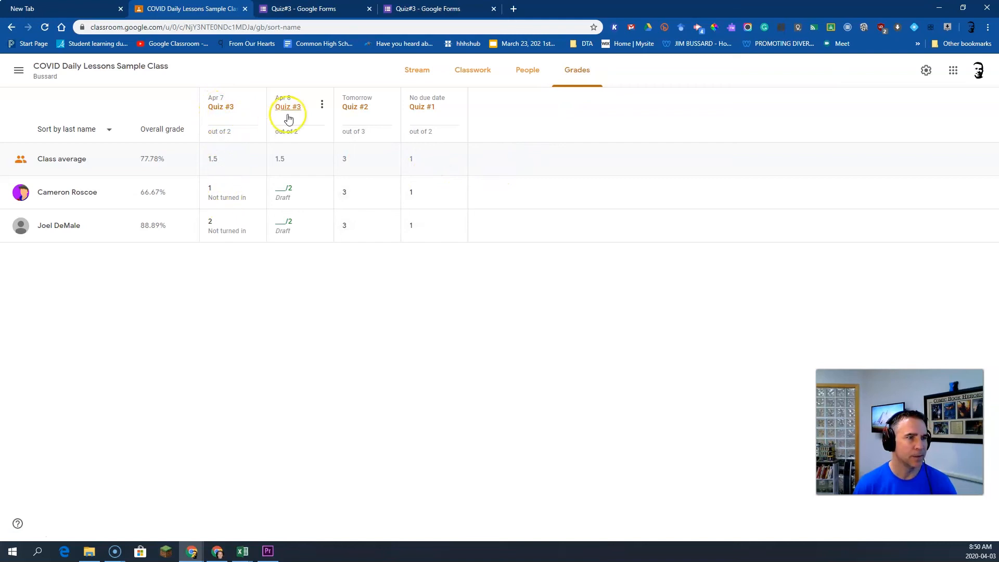
left_click(321, 105)
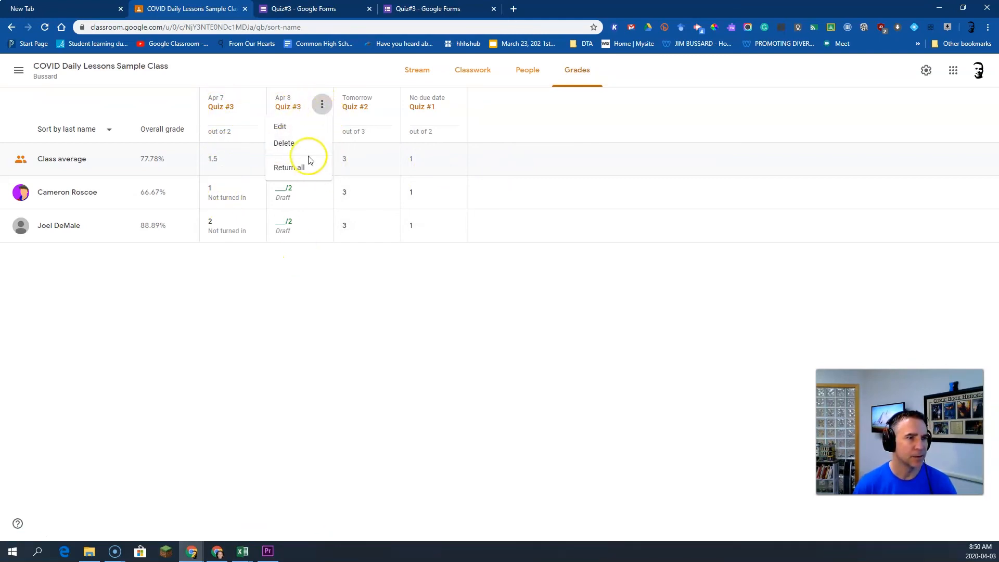
left_click(284, 143)
left_click(560, 327)
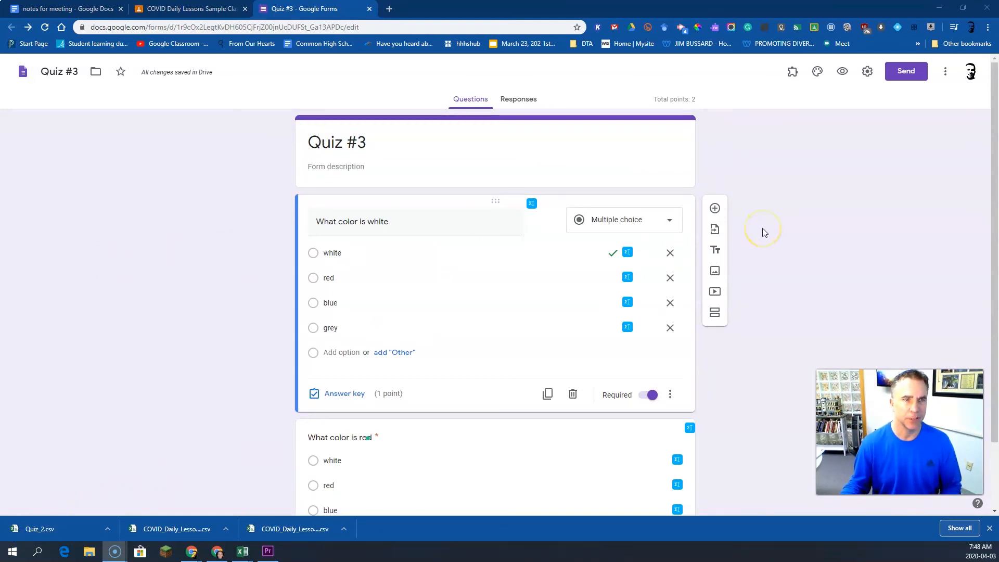
scroll(763, 233, "down", 1)
scroll(763, 234, "up", 1)
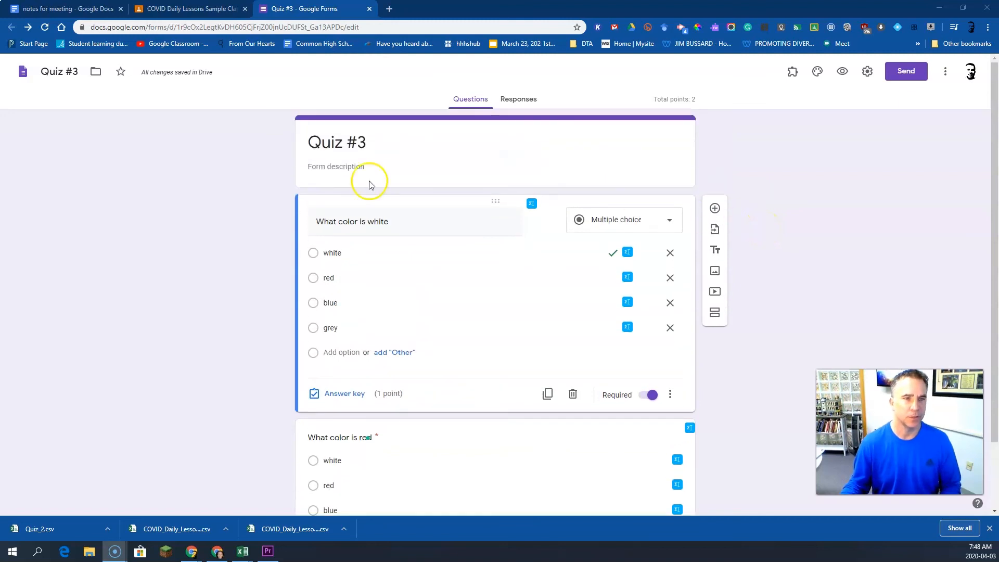
scroll(431, 312, "down", 2)
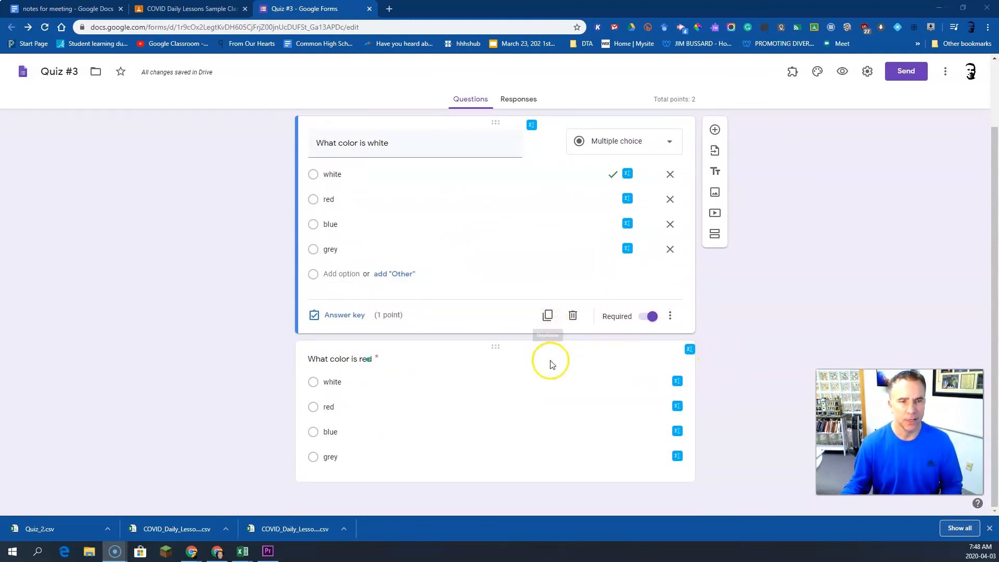
scroll(546, 400, "up", 2)
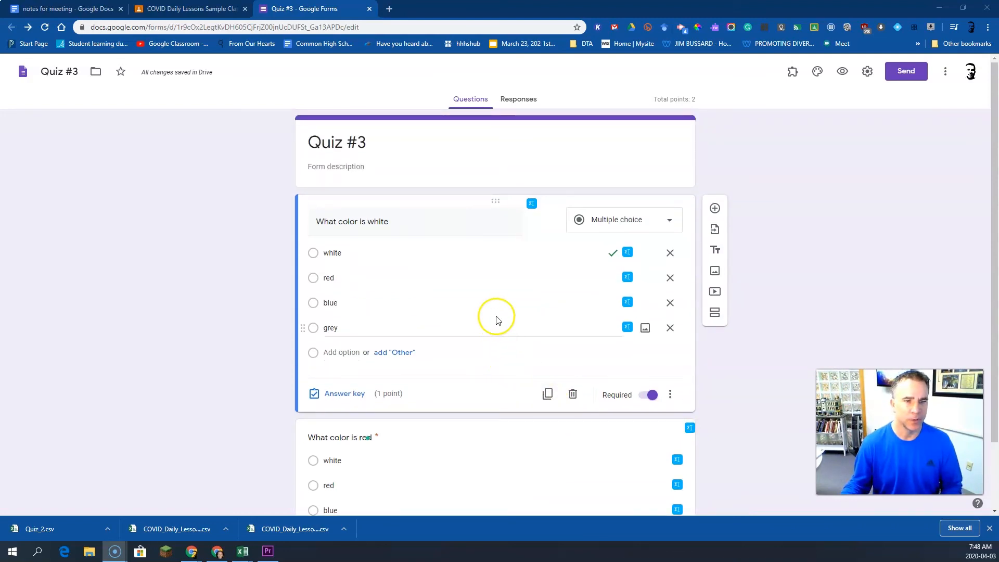
scroll(509, 327, "down", 2)
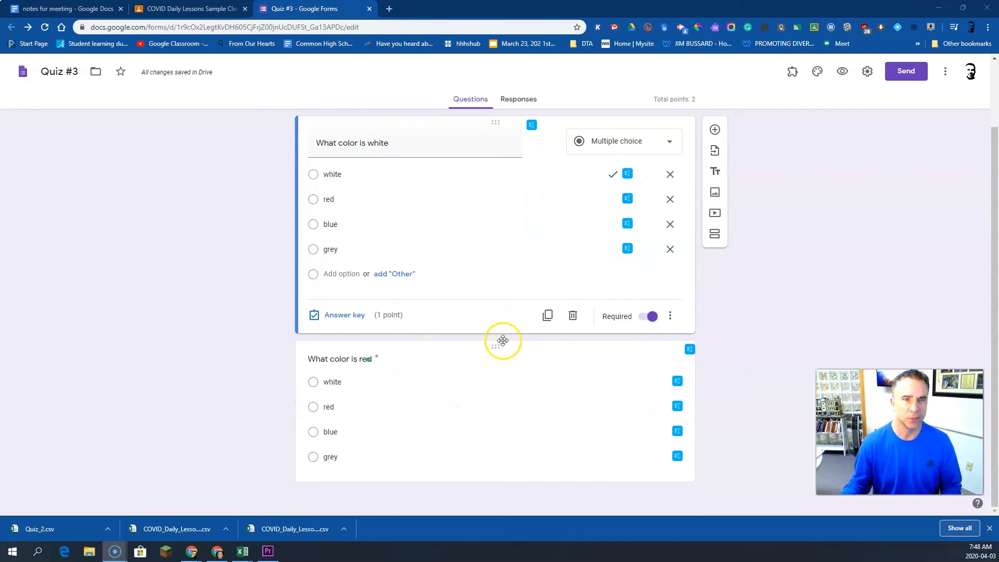
scroll(502, 341, "up", 2)
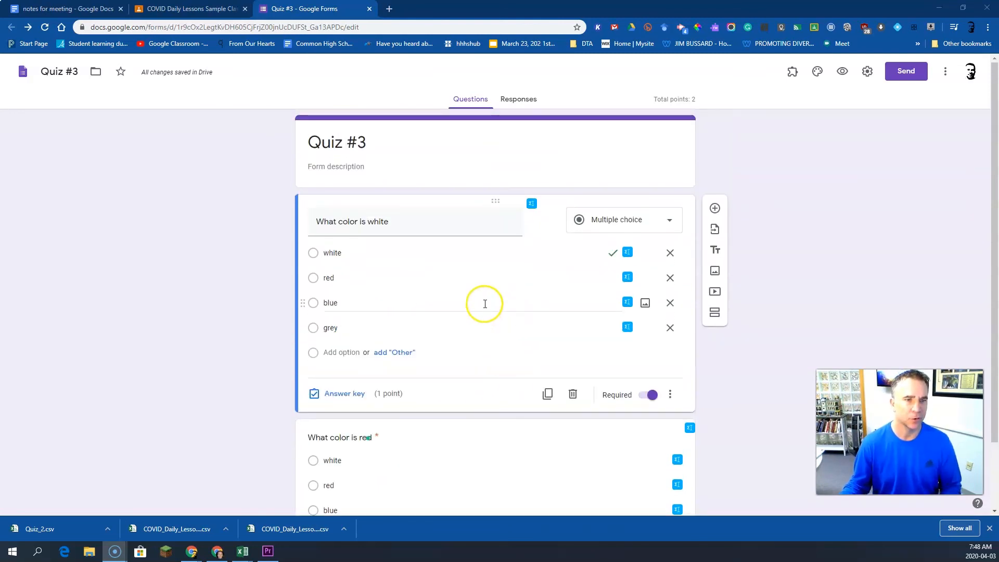
Step: Create a new response spreadsheet, Quiz #3 (Responses), from the quiz's responses and close it after viewing its columns
left_click(516, 100)
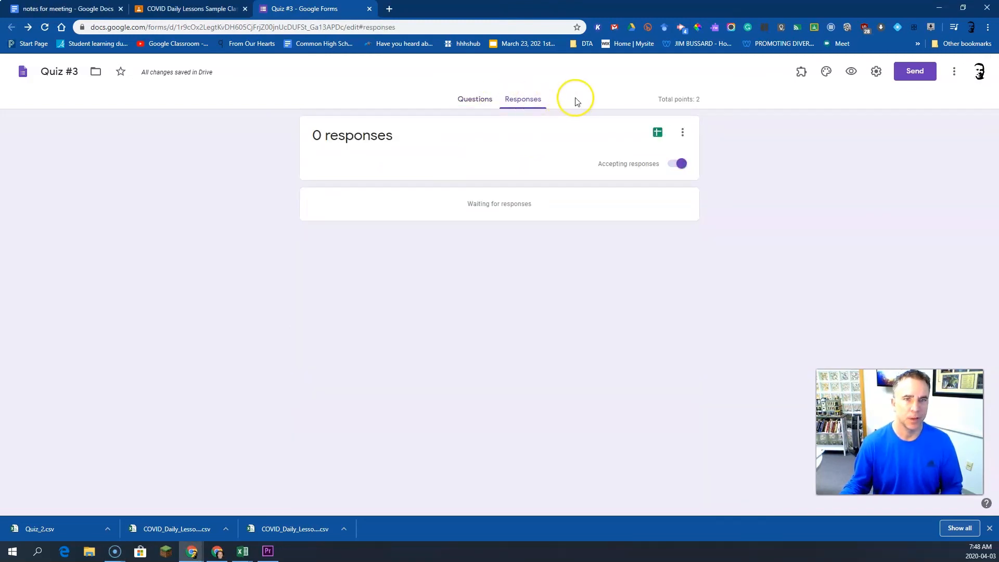
left_click(657, 133)
left_click(621, 199)
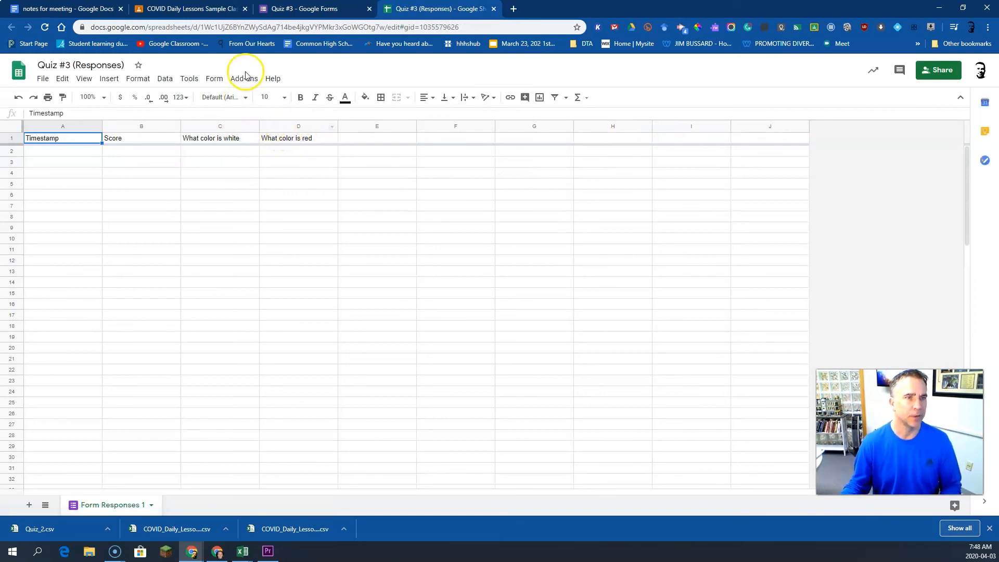
left_click(494, 10)
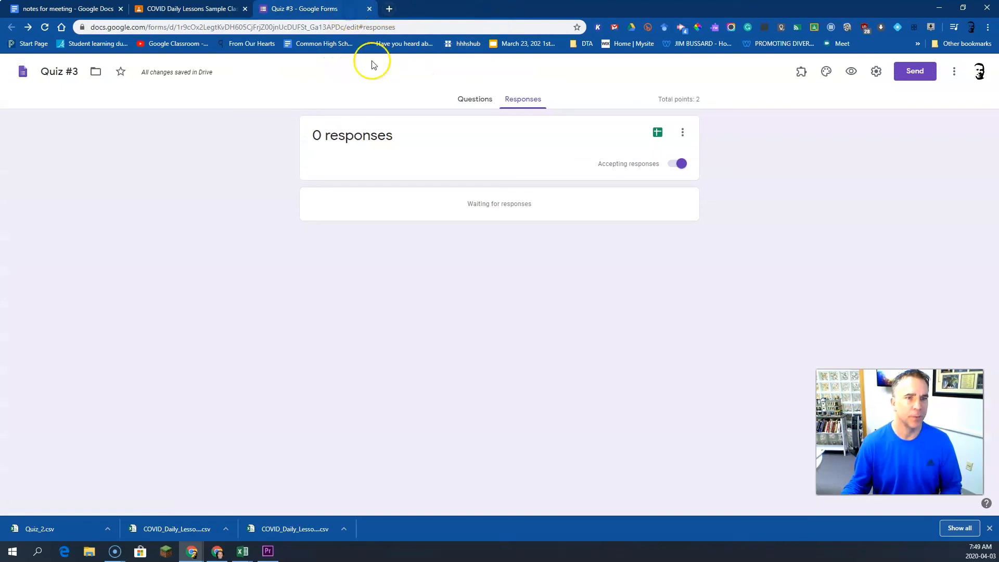
Step: Return to the quiz questions, add a blank multiple-choice question below "What color is white", and delete it
left_click(474, 100)
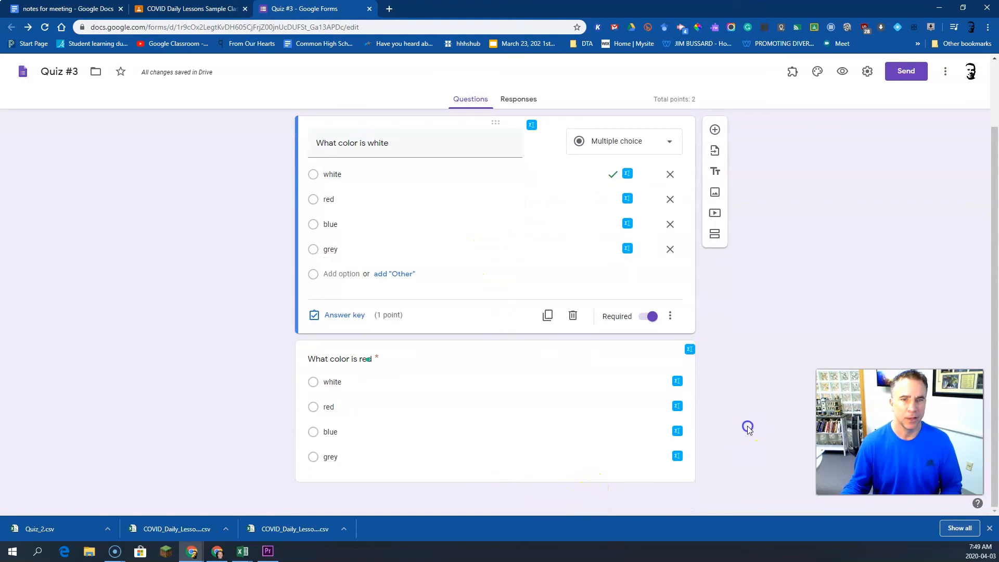
left_click(715, 130)
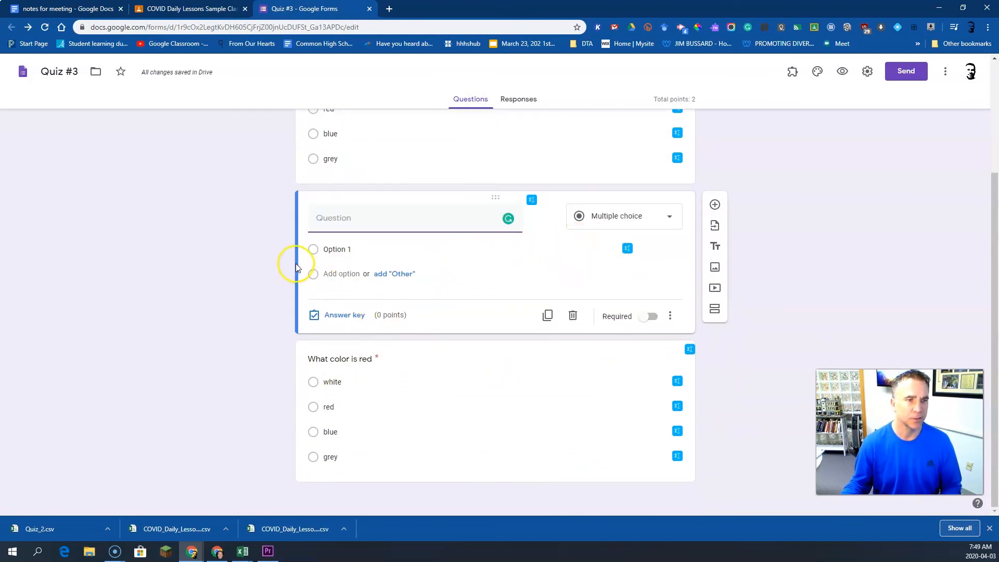
left_click(573, 316)
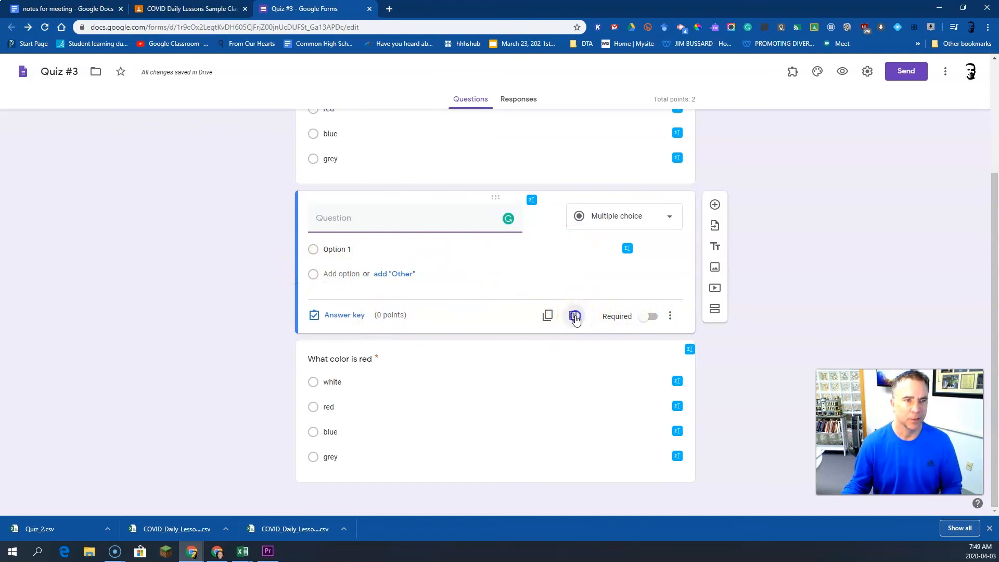
scroll(781, 265, "up", 2)
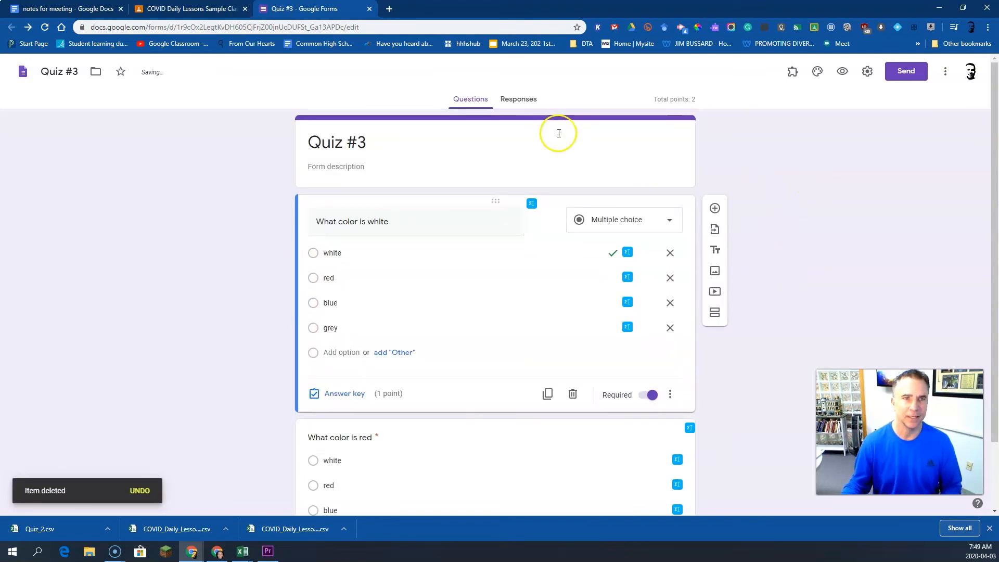